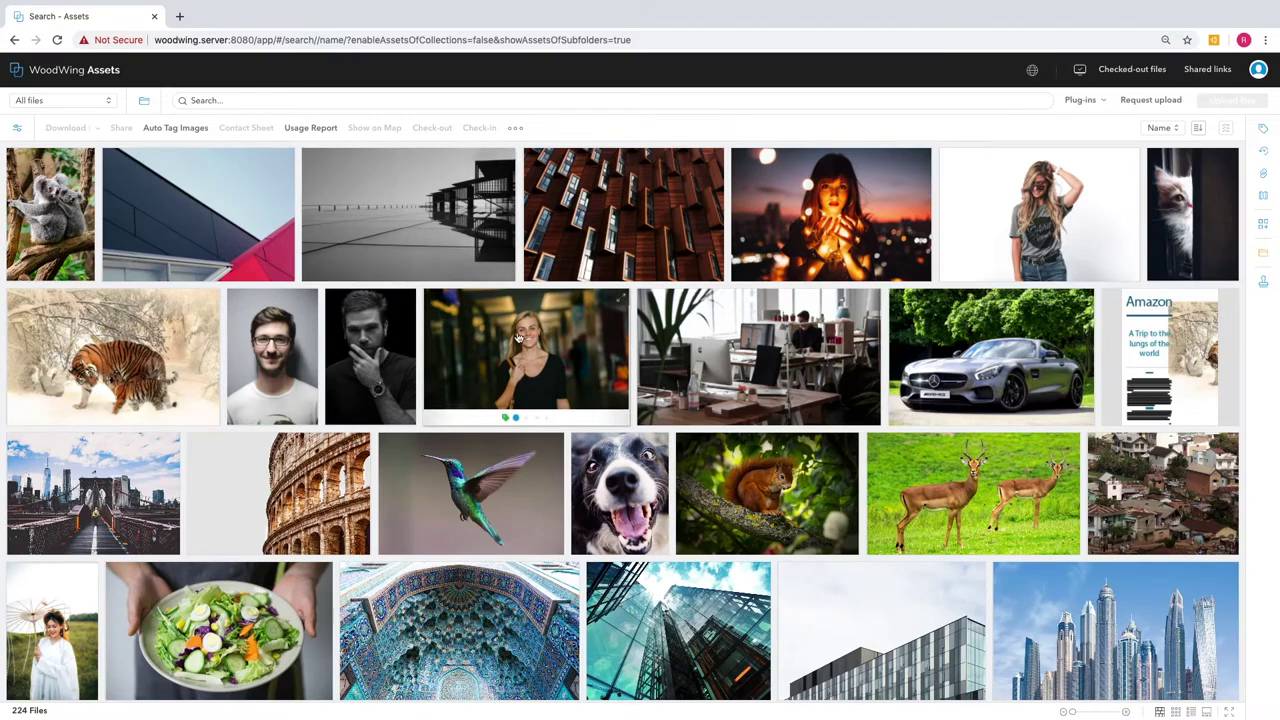
- Browse the asset library and compare the list view and preview view with the mosaic thumbnail view
scroll(570, 345, "down", 5)
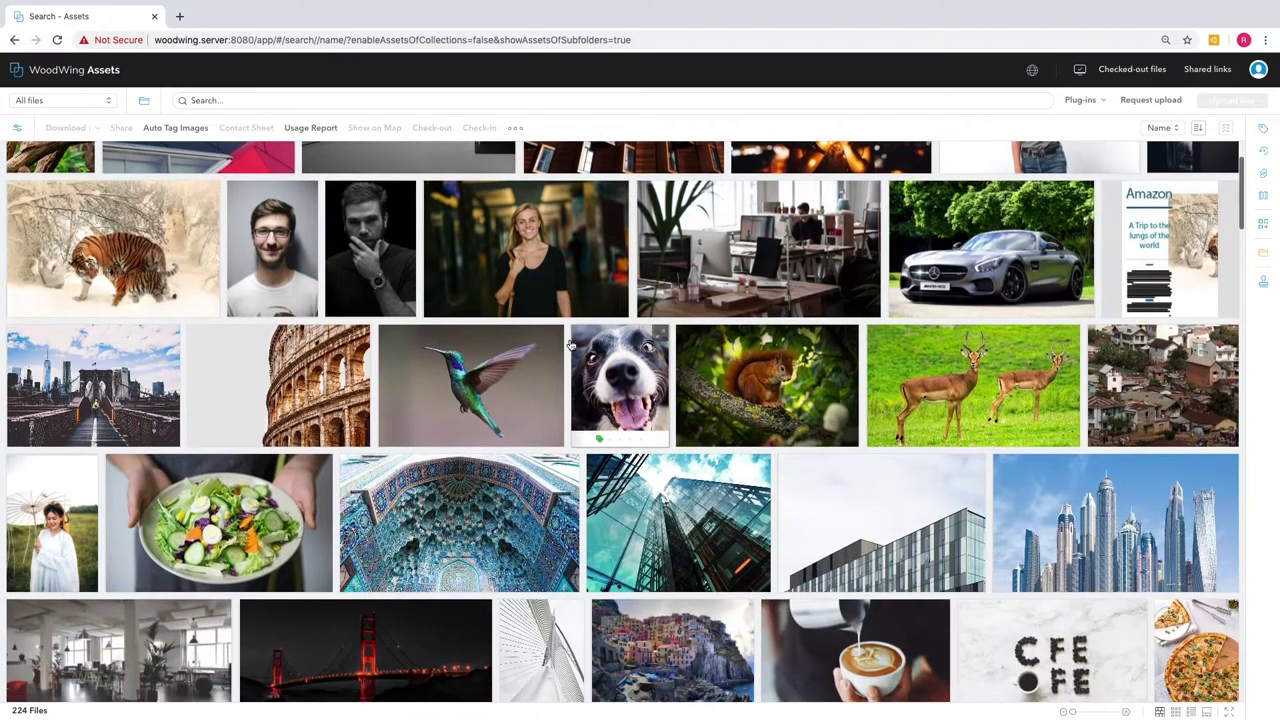
scroll(570, 345, "down", 4)
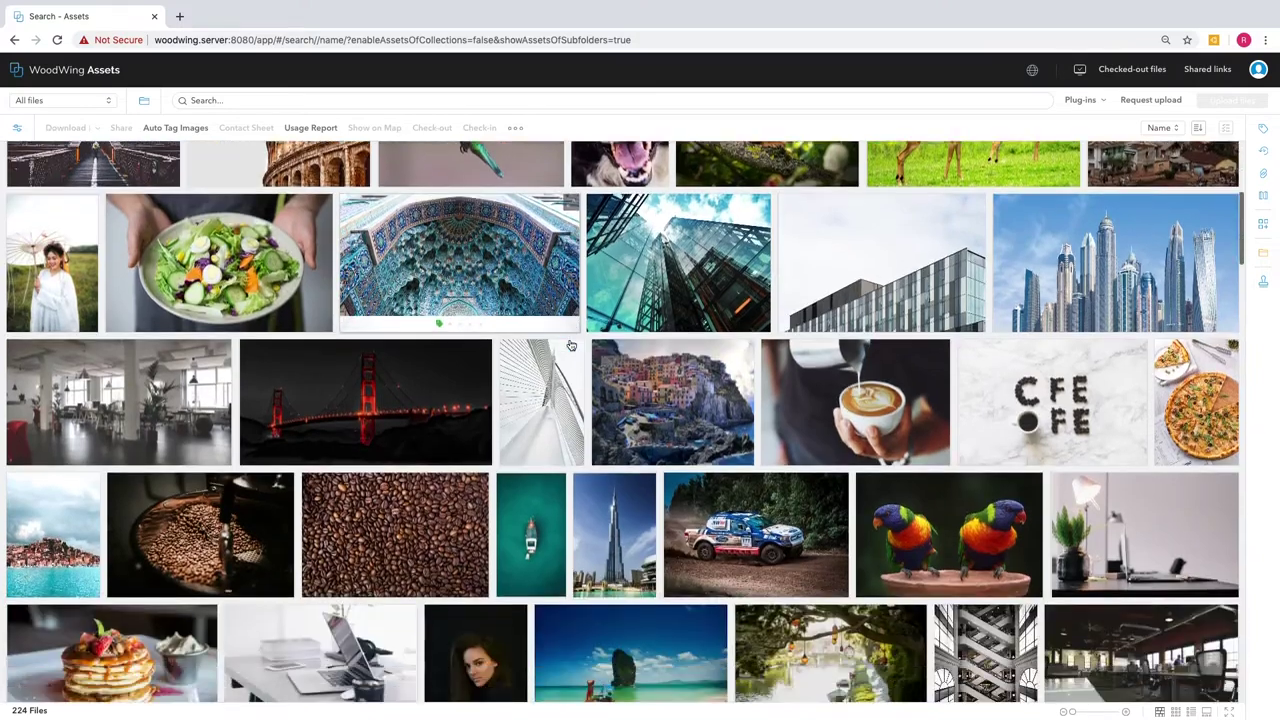
scroll(571, 345, "down", 1)
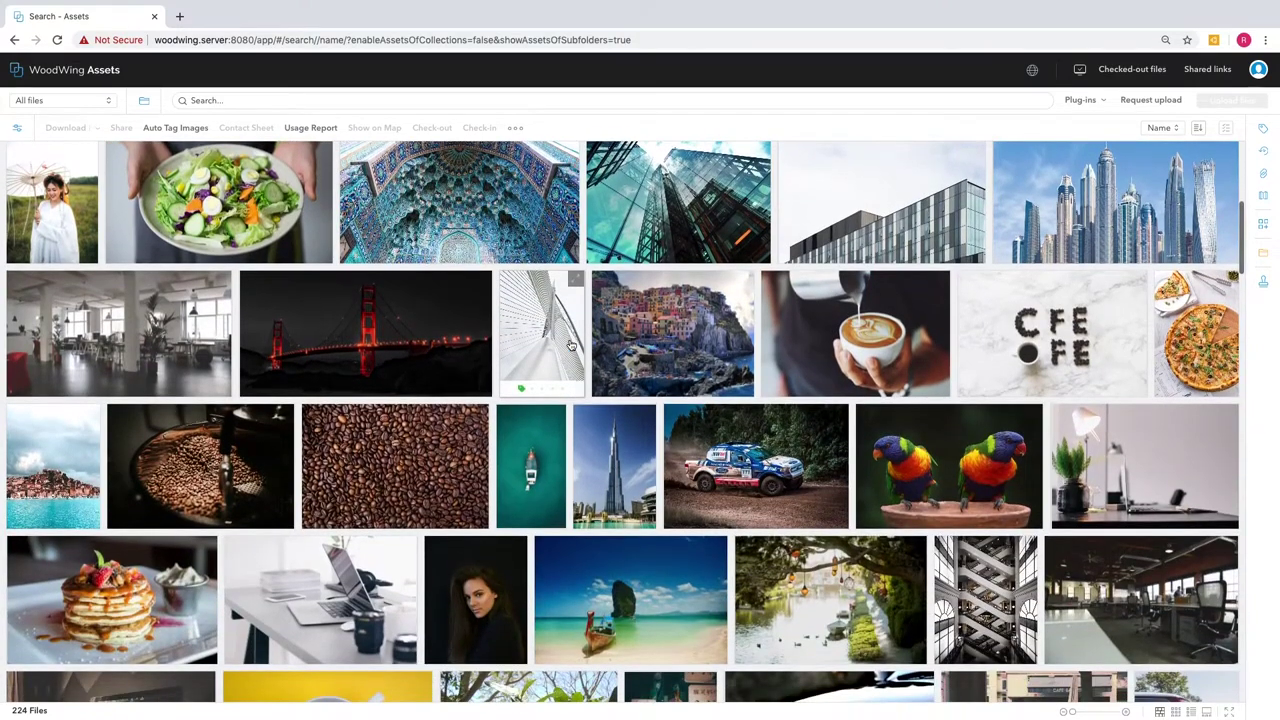
left_click(1186, 712)
left_click(1191, 713)
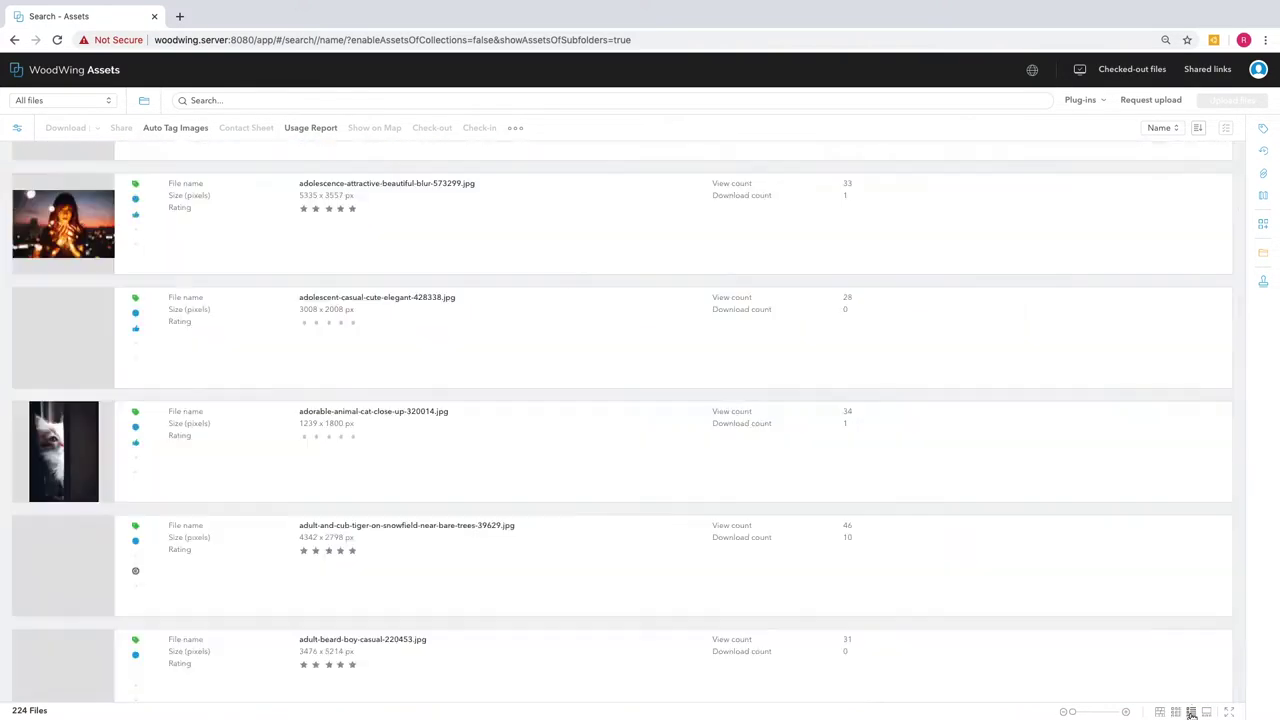
left_click(1206, 712)
left_click(1160, 712)
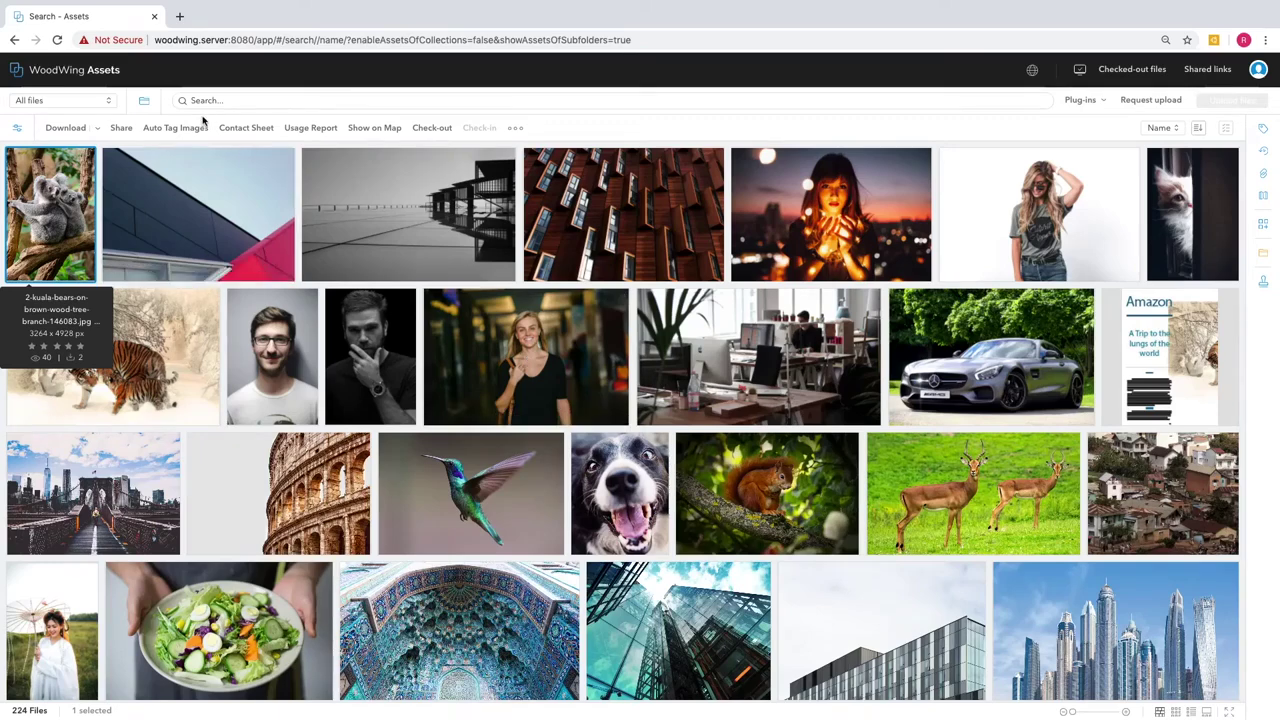
- Browse the Images folder and its Cars, Dogs and Men subfolders, ending on the whole Images folder
left_click(145, 101)
left_click(40, 139)
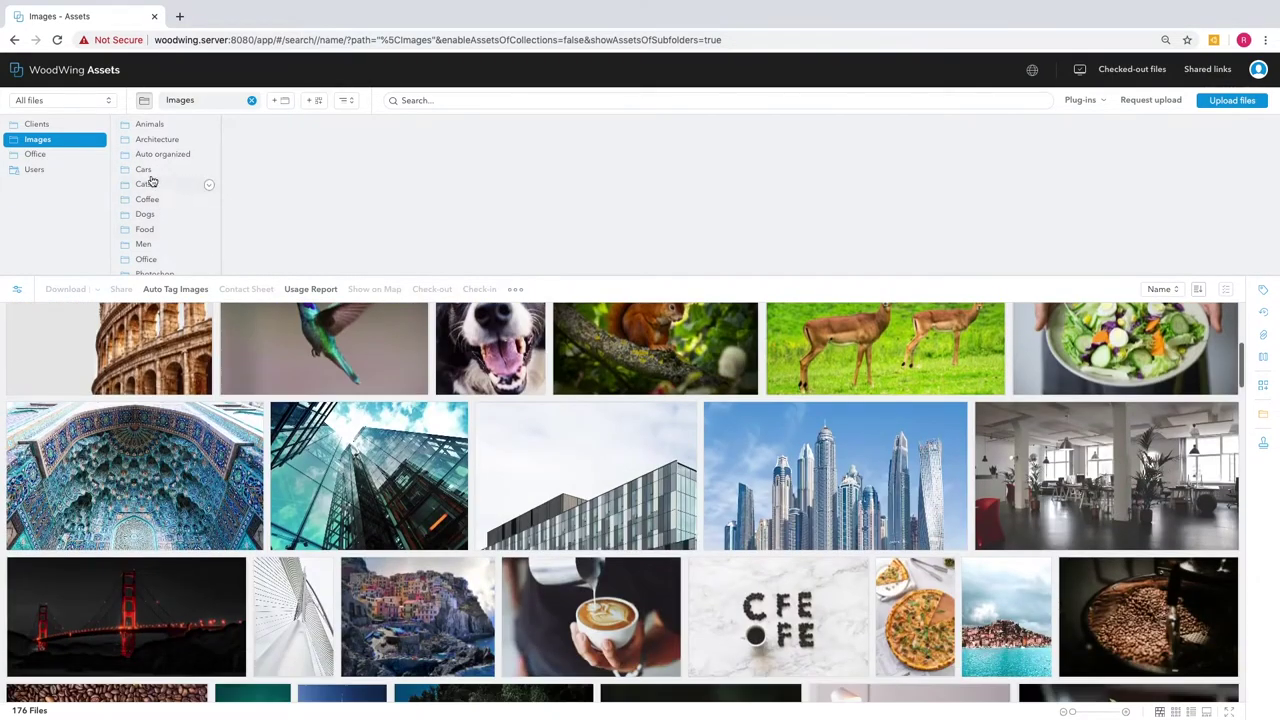
left_click(146, 171)
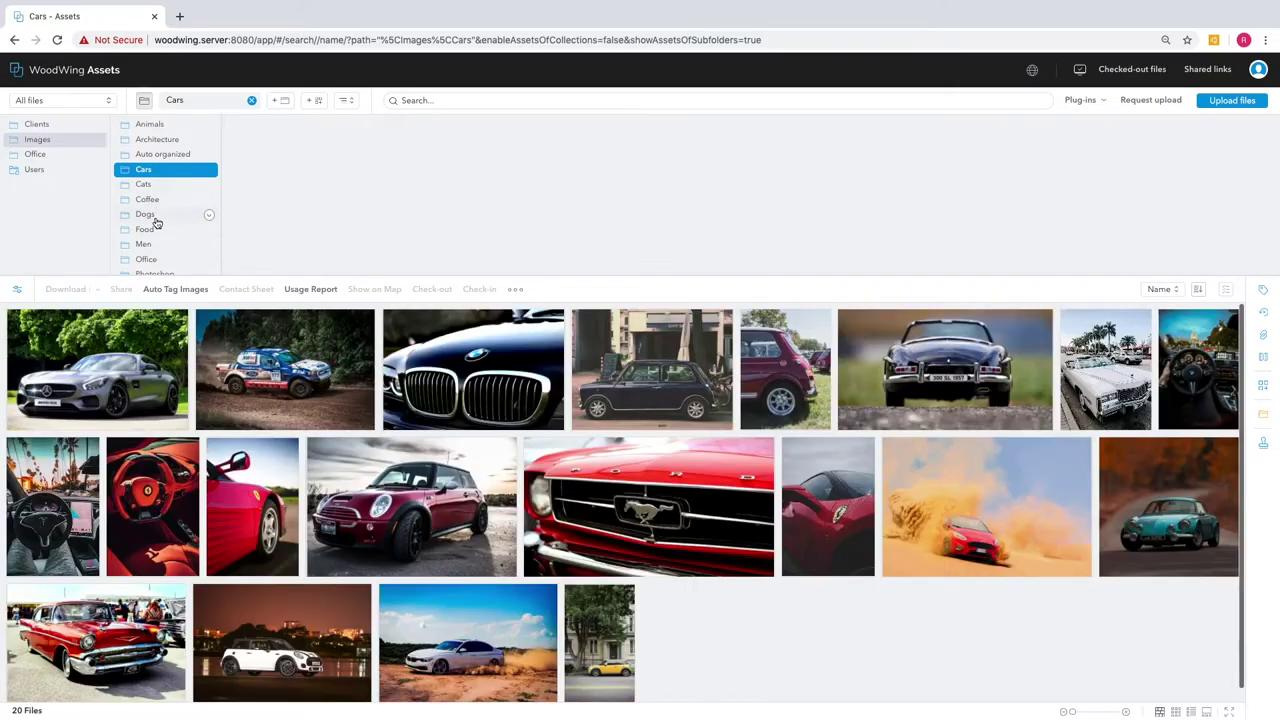
left_click(150, 213)
left_click(148, 242)
left_click(38, 142)
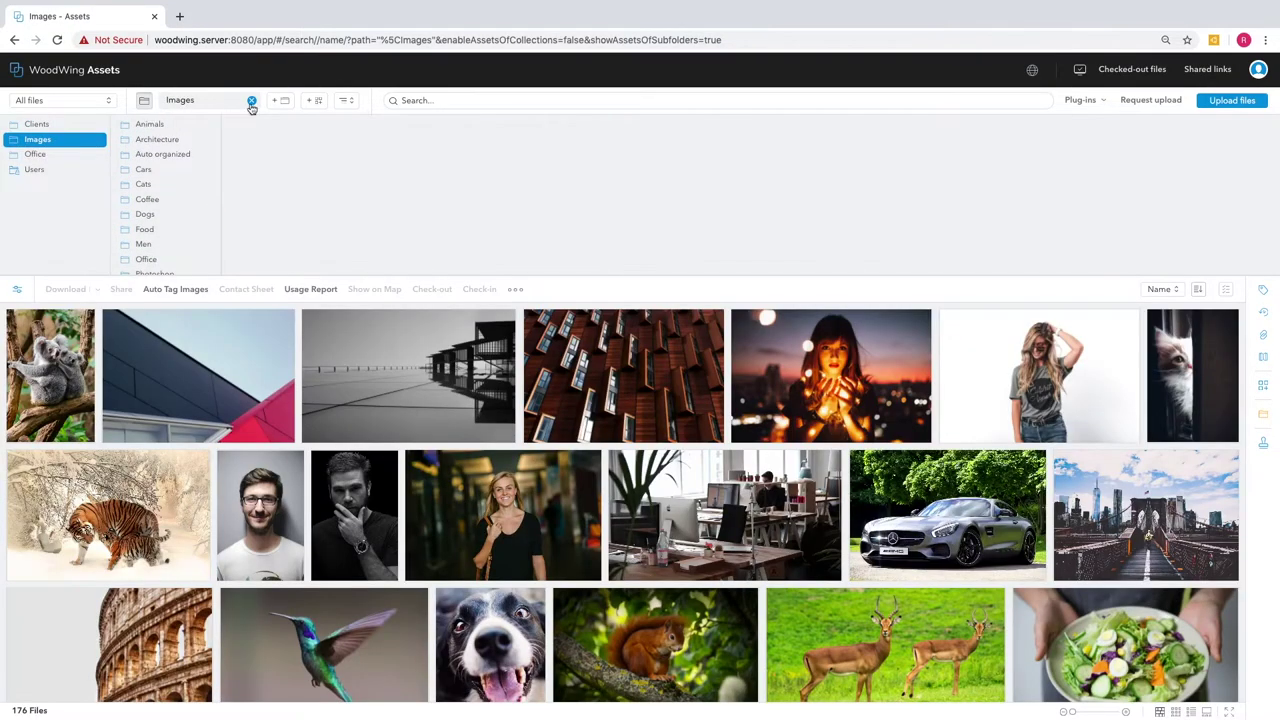
- Clear the Images folder selection to show the whole library and hide the folder browser
left_click(251, 103)
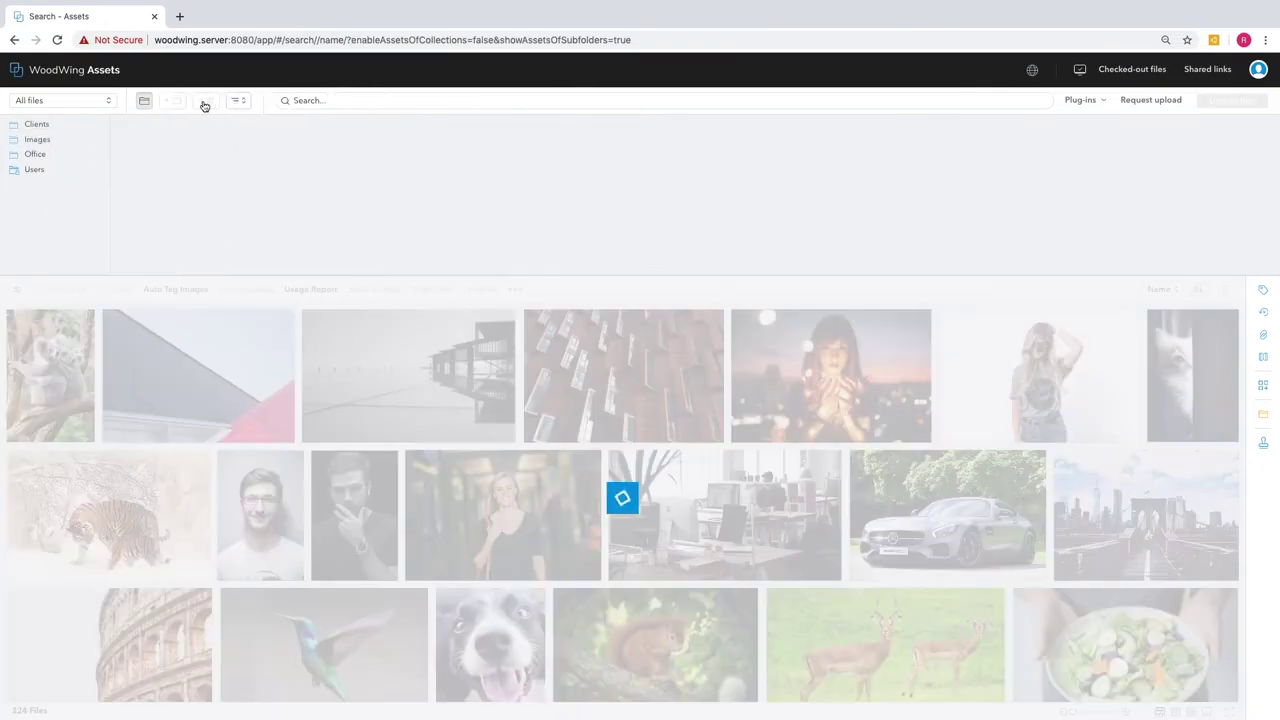
scroll(511, 457, "down", 10)
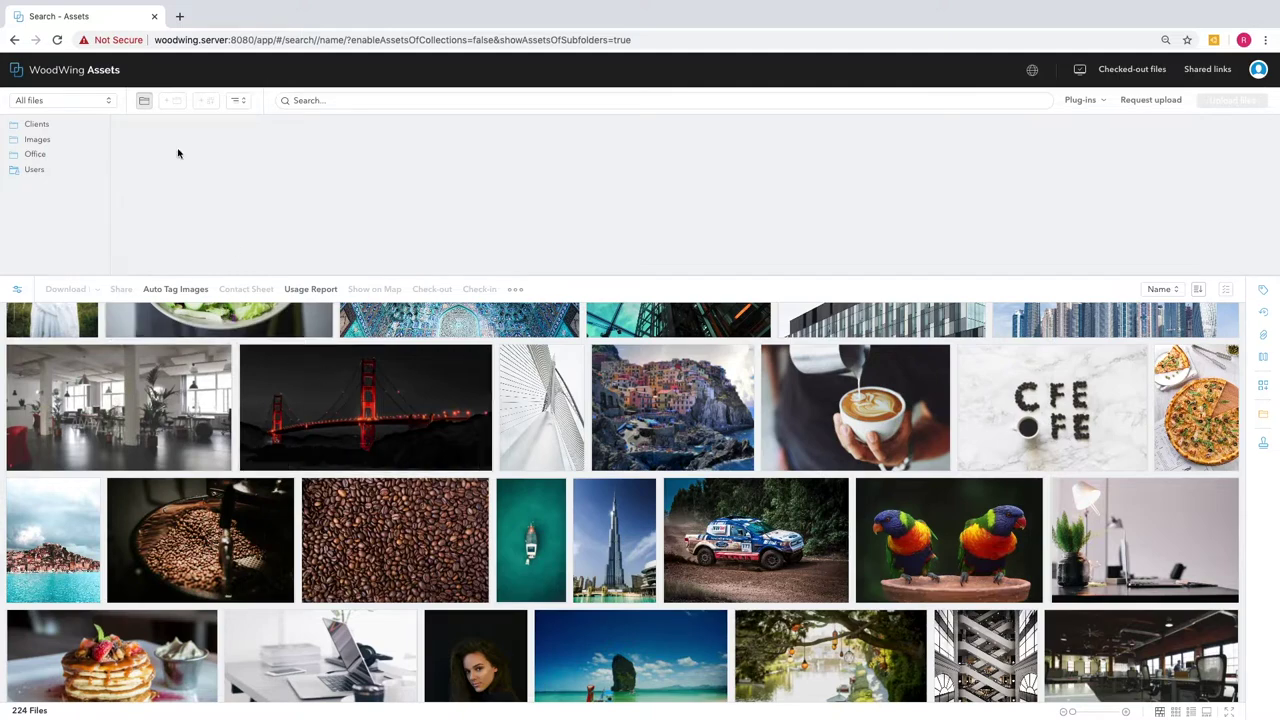
left_click(145, 103)
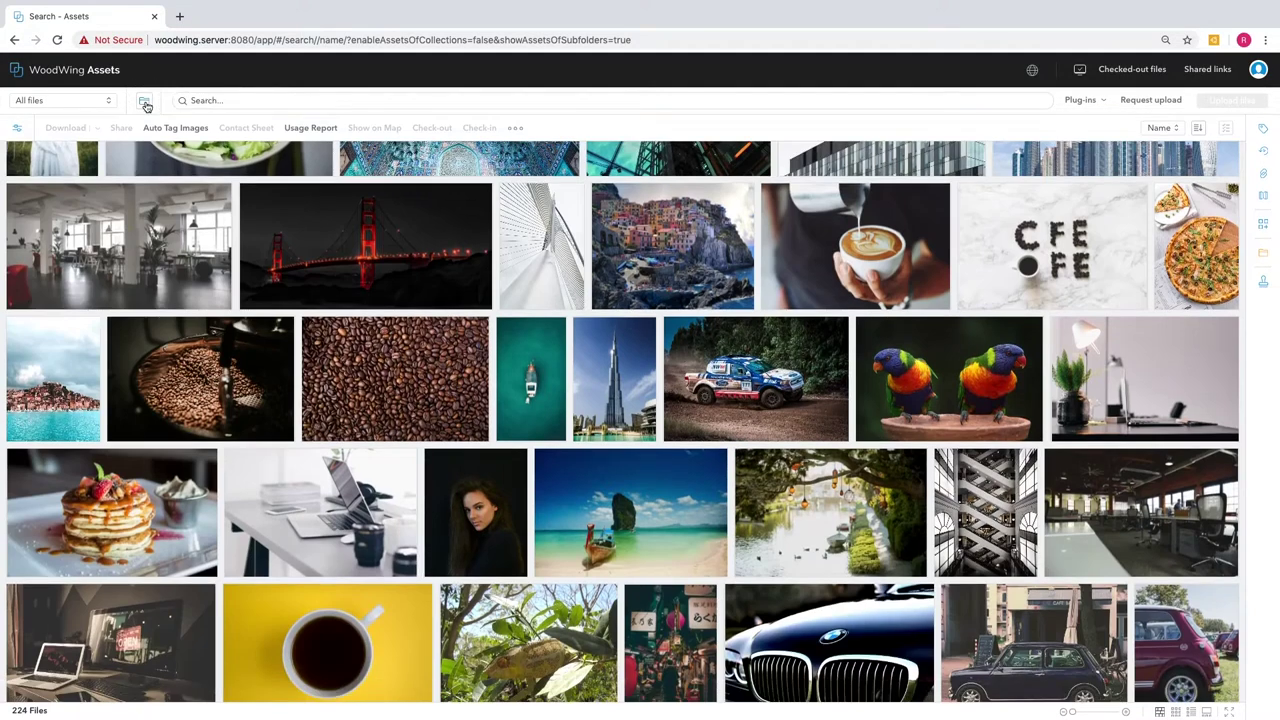
- Search the library for "nature" and look through the matching images
left_click(280, 101)
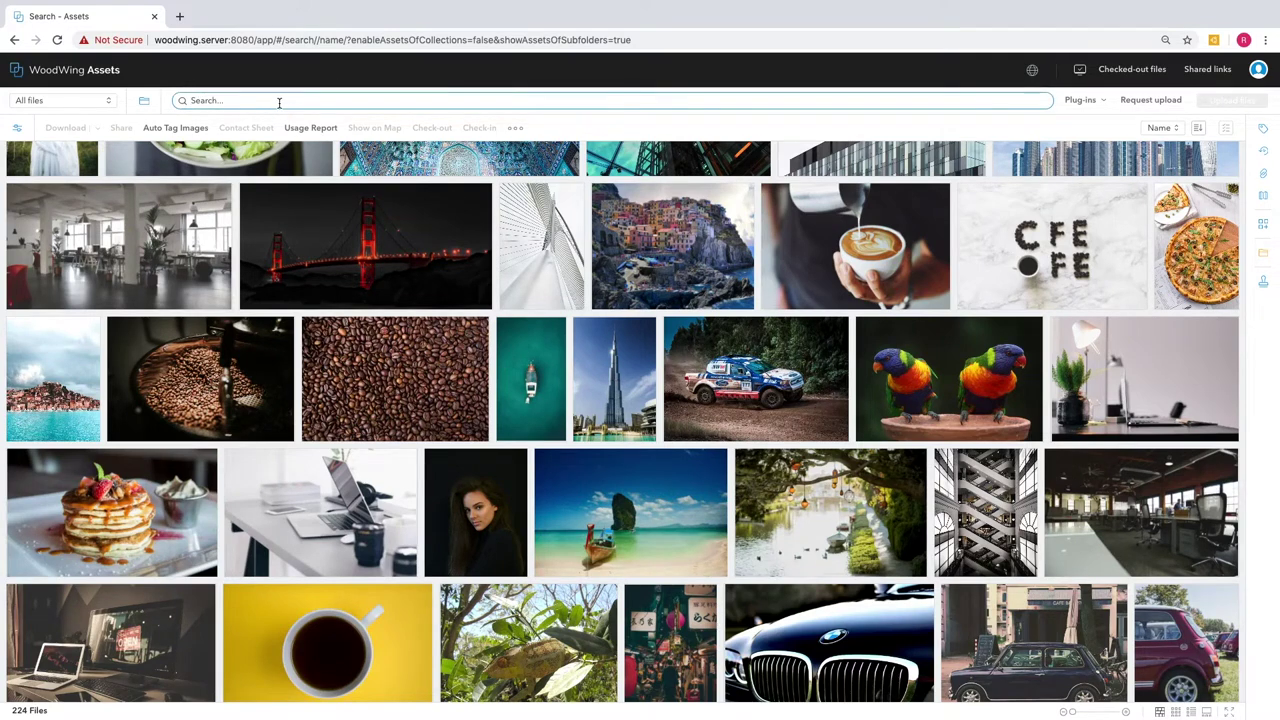
type("nature")
key("Return")
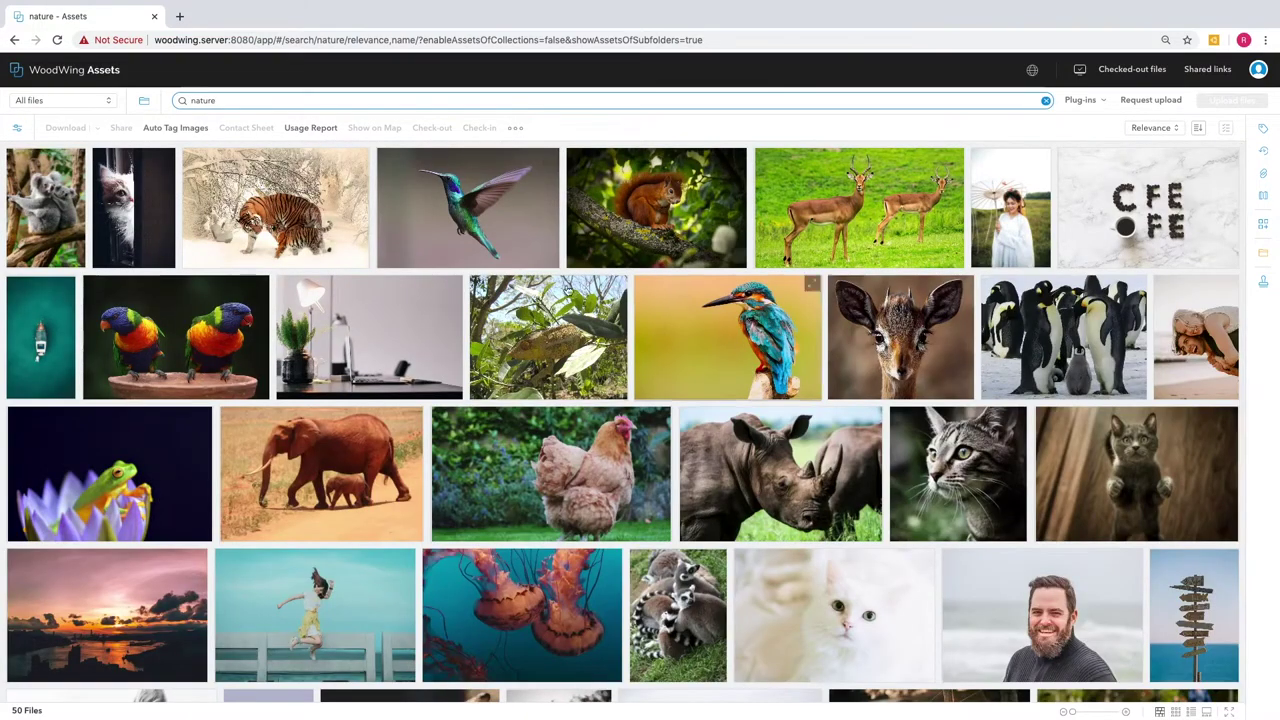
scroll(631, 490, "down", 2)
scroll(631, 490, "down", 3)
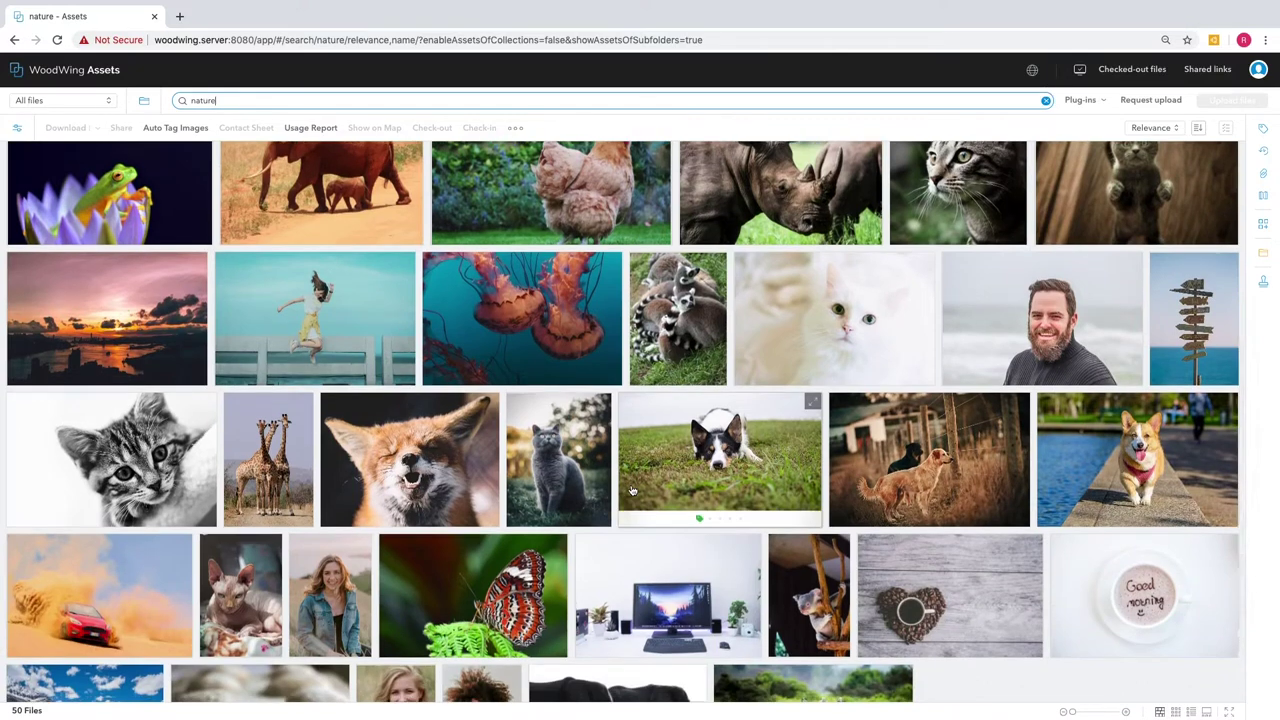
scroll(631, 490, "up", 4)
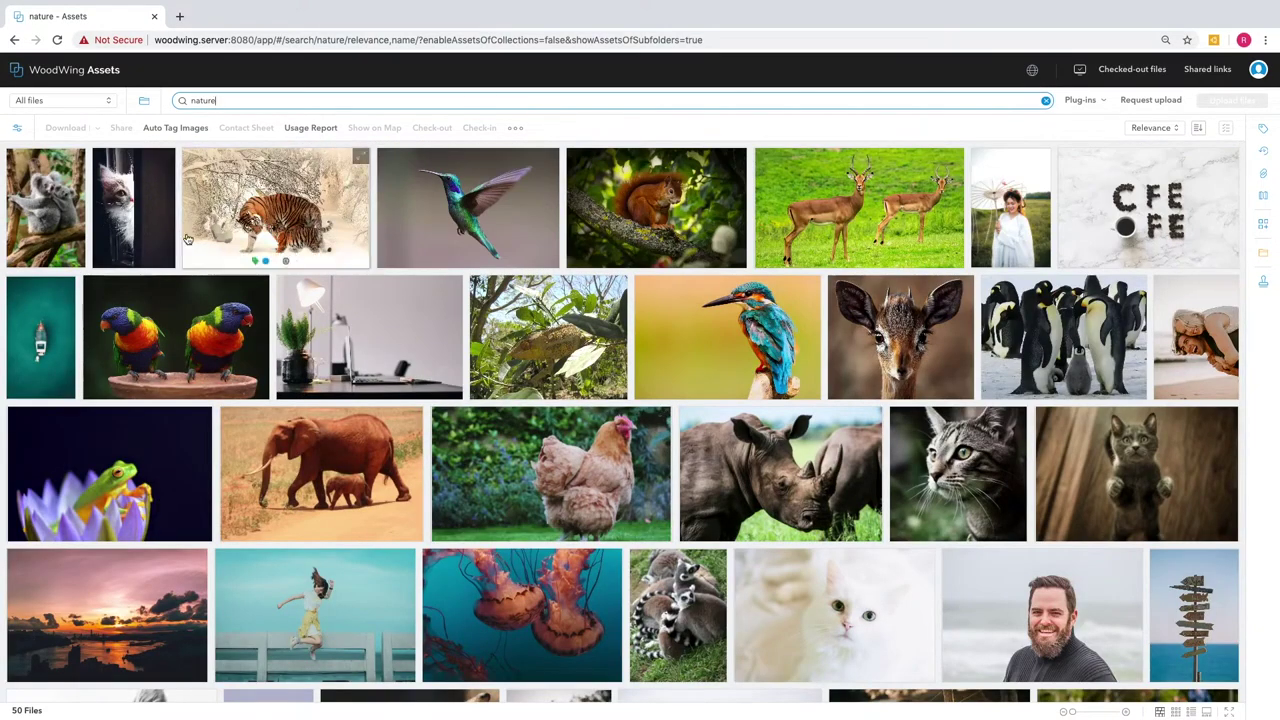
- Filter the nature results by Portrait image orientation, and return to the whole library with filters and search cleared
left_click(17, 128)
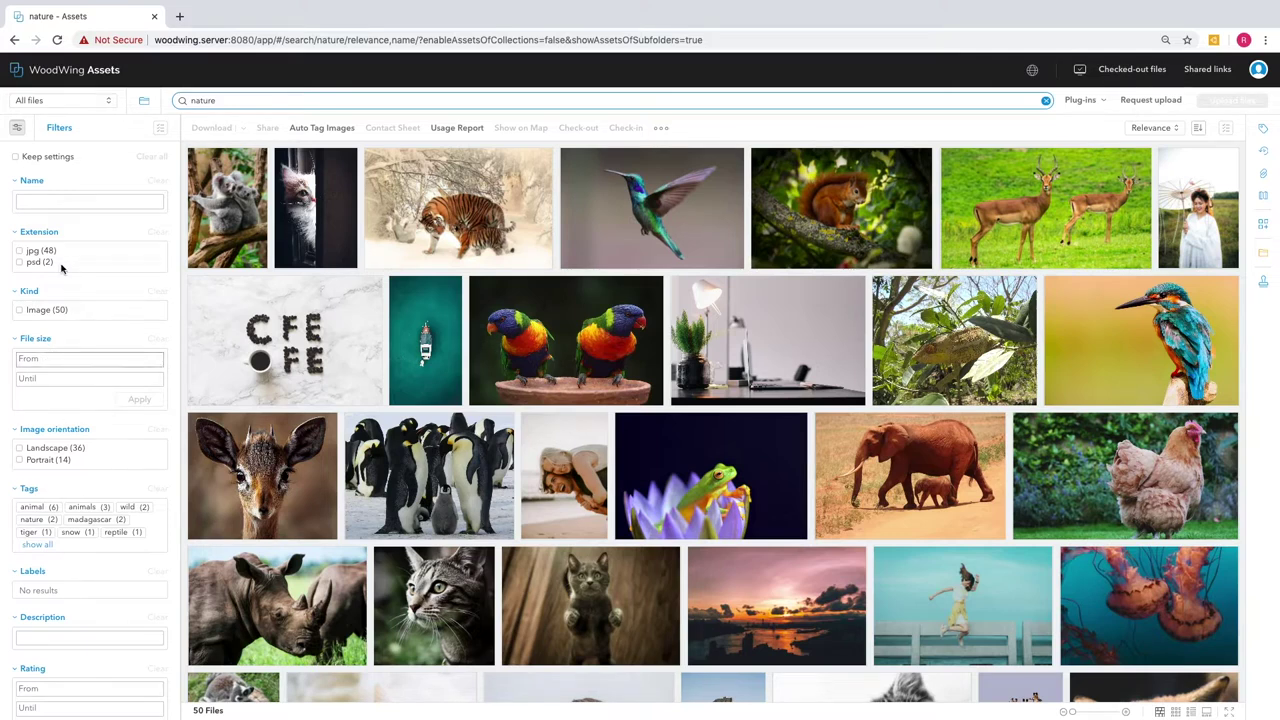
left_click(19, 460)
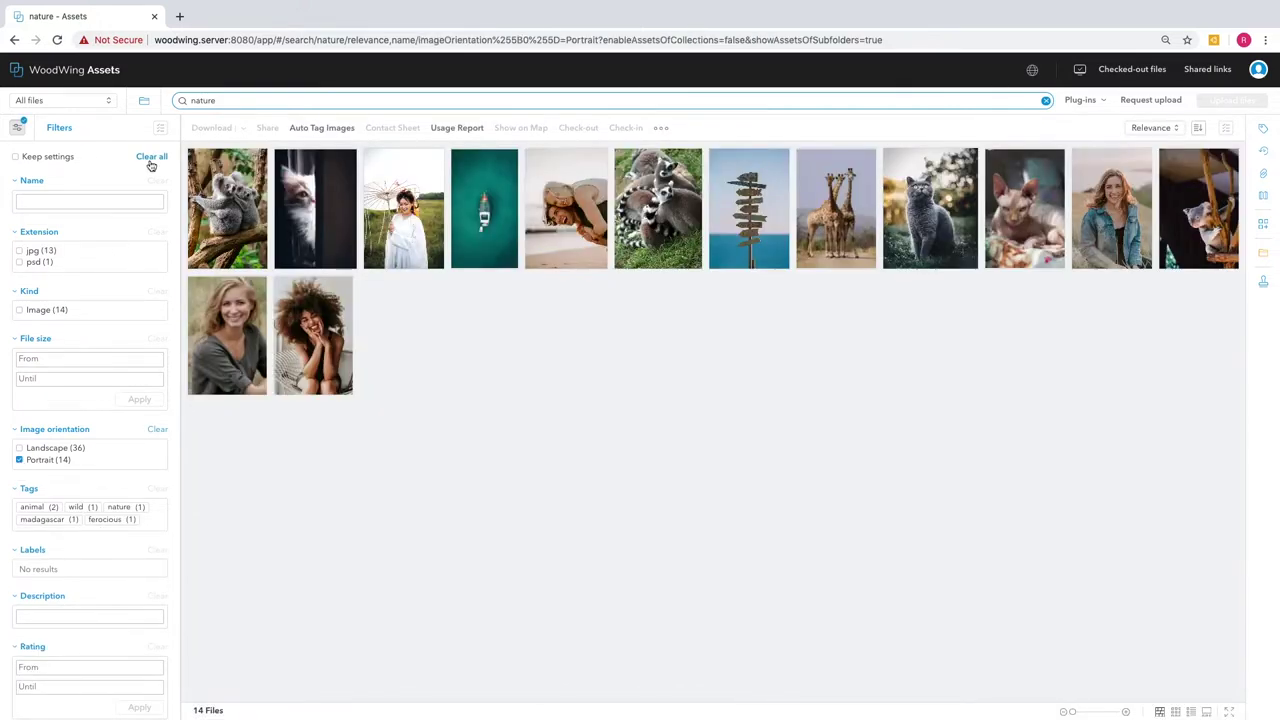
left_click(151, 158)
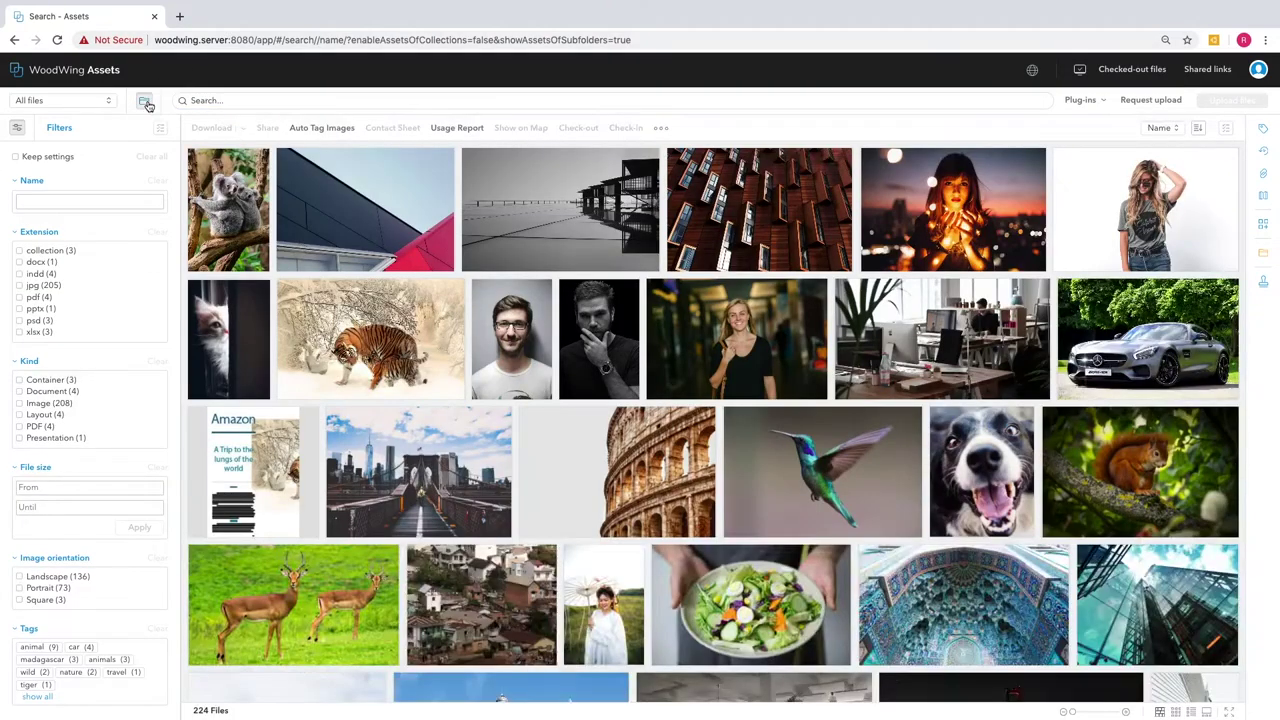
left_click(144, 101)
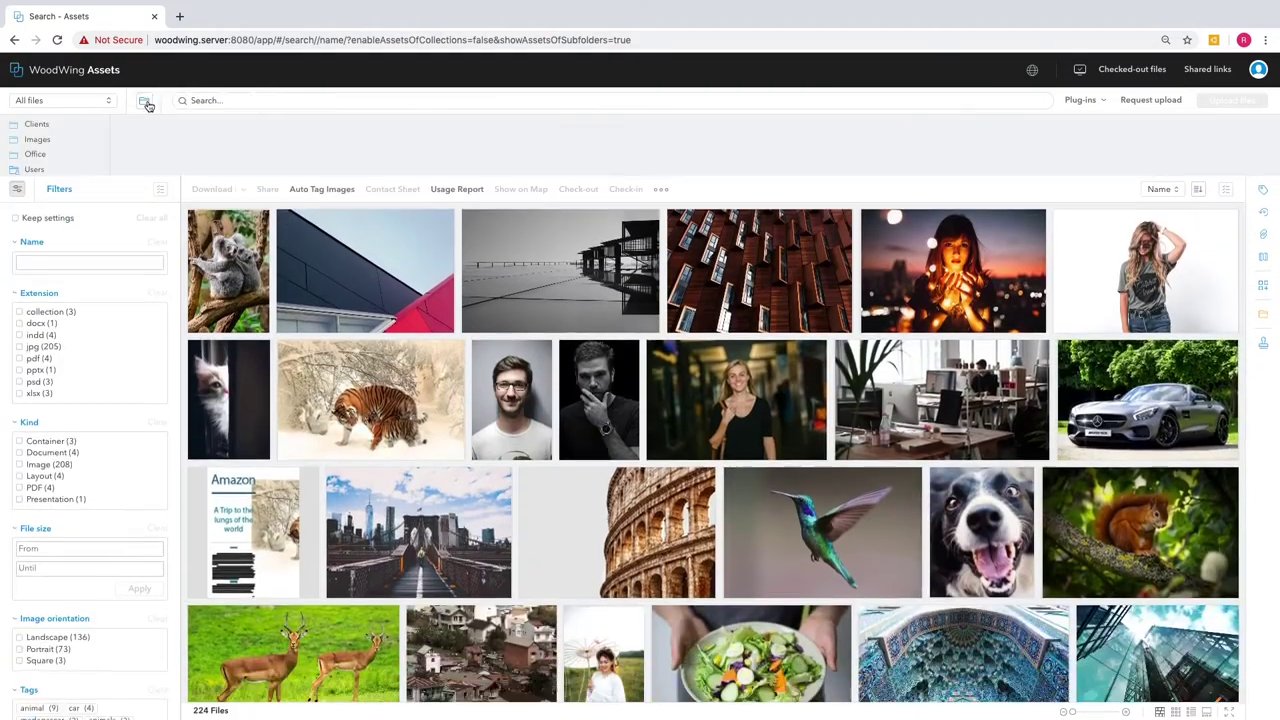
left_click(145, 102)
left_click(20, 127)
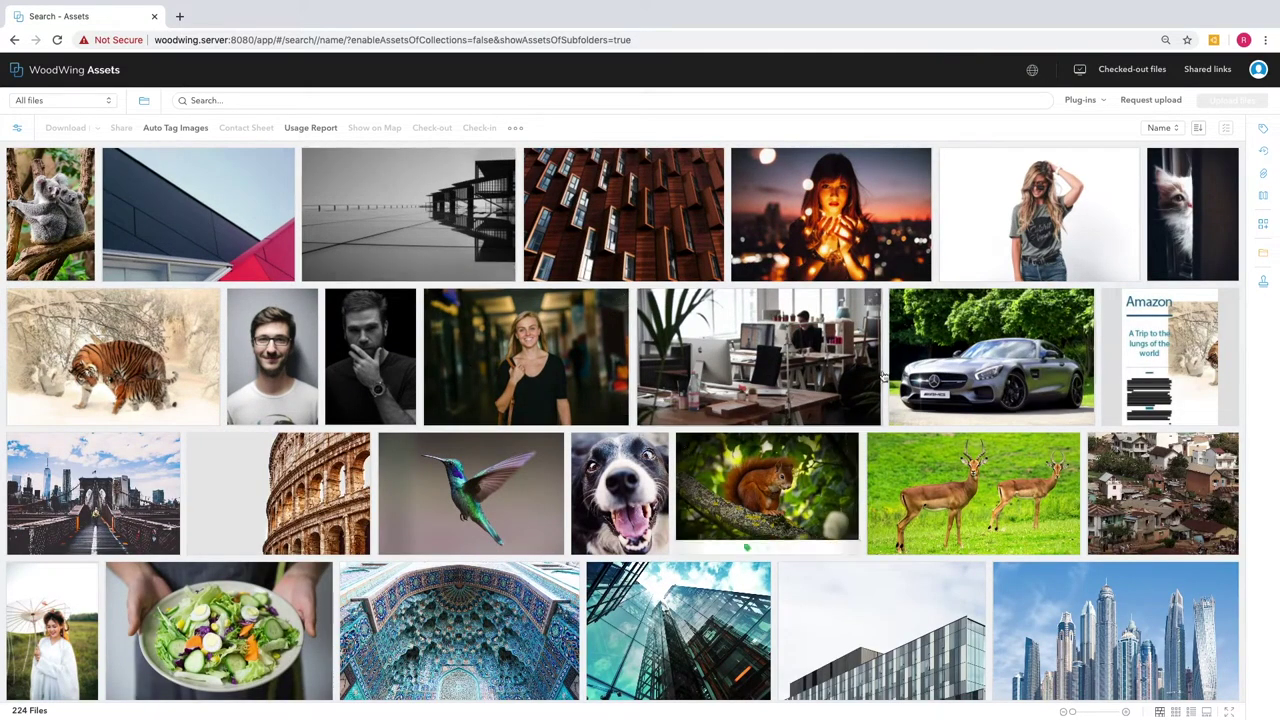
- Examine the metadata of adolescent-casual-cute-elegant-428338.jpg, from the file details through to the rights and publication fields
left_click(1263, 130)
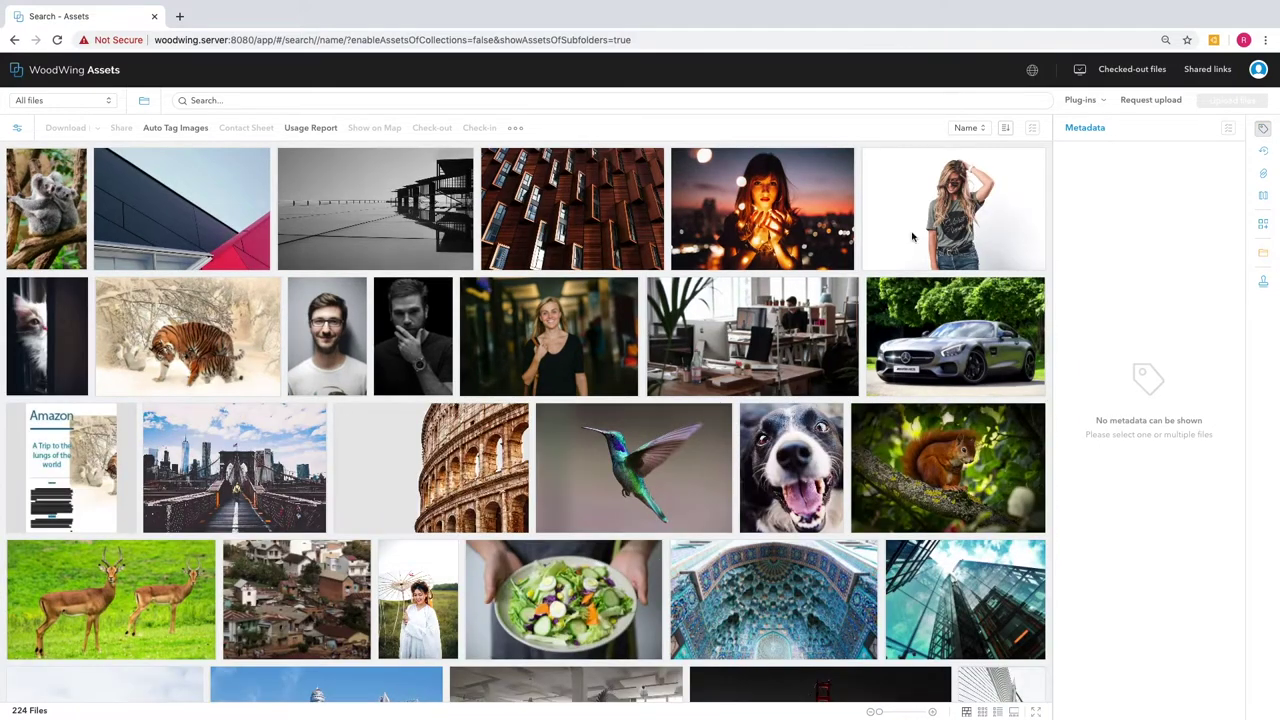
left_click(936, 220)
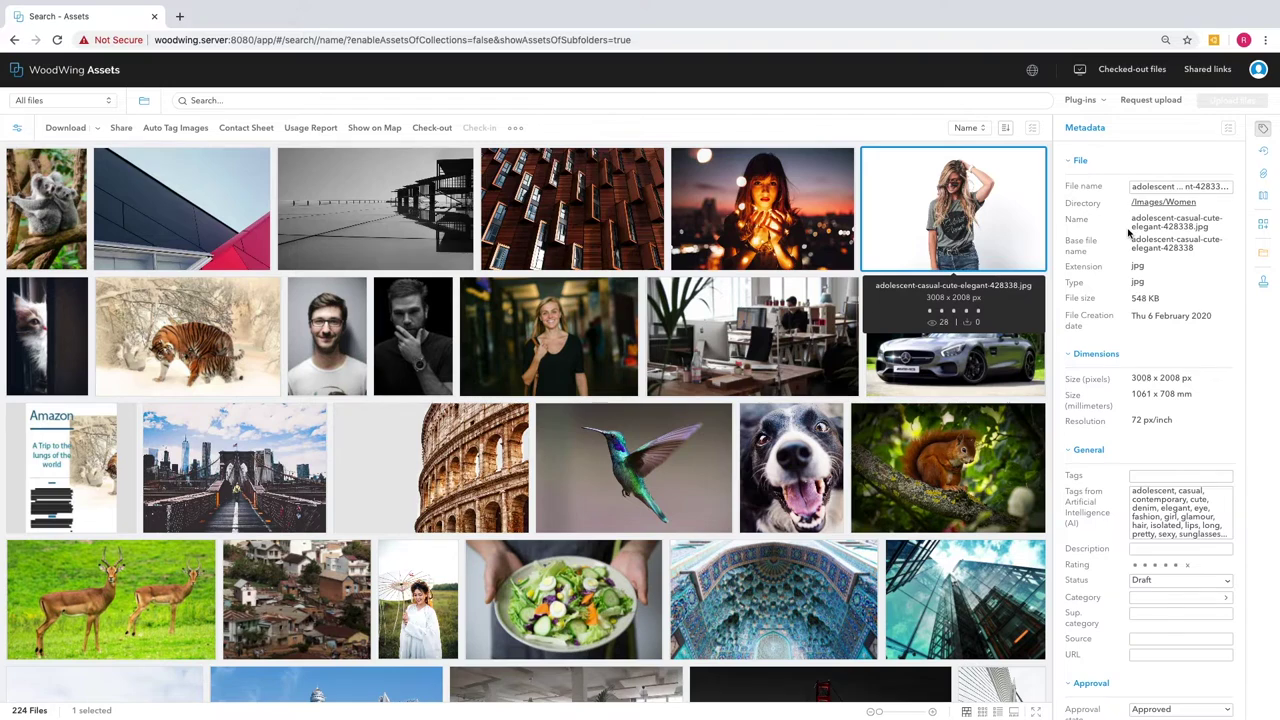
scroll(1128, 233, "down", 5)
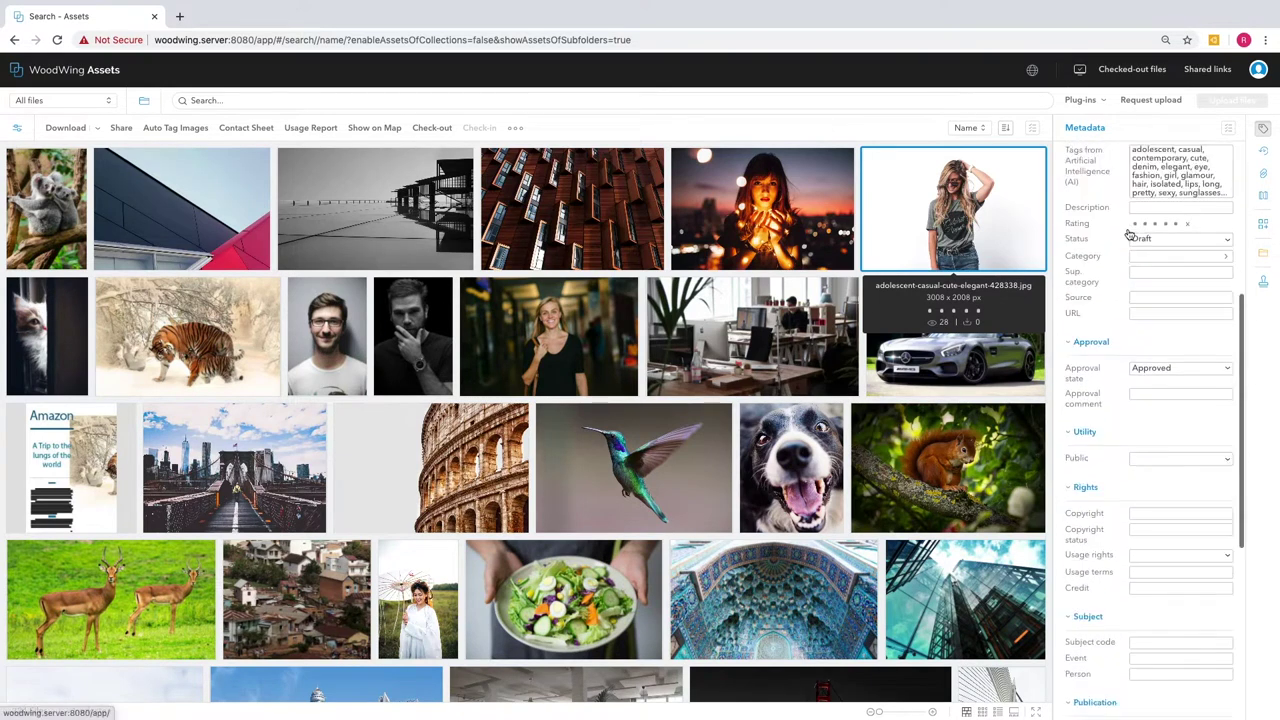
scroll(1128, 233, "down", 4)
scroll(1128, 233, "up", 8)
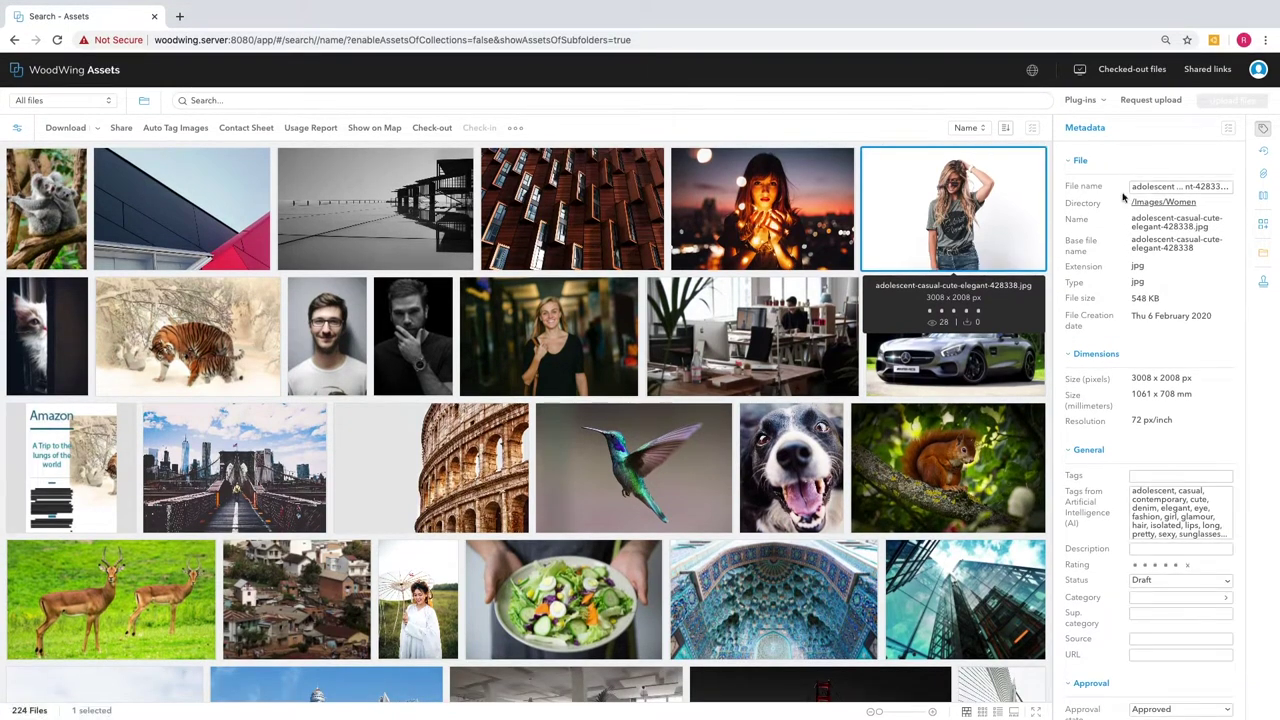
- Create a new pinned collection named "Project X"
left_click(1262, 223)
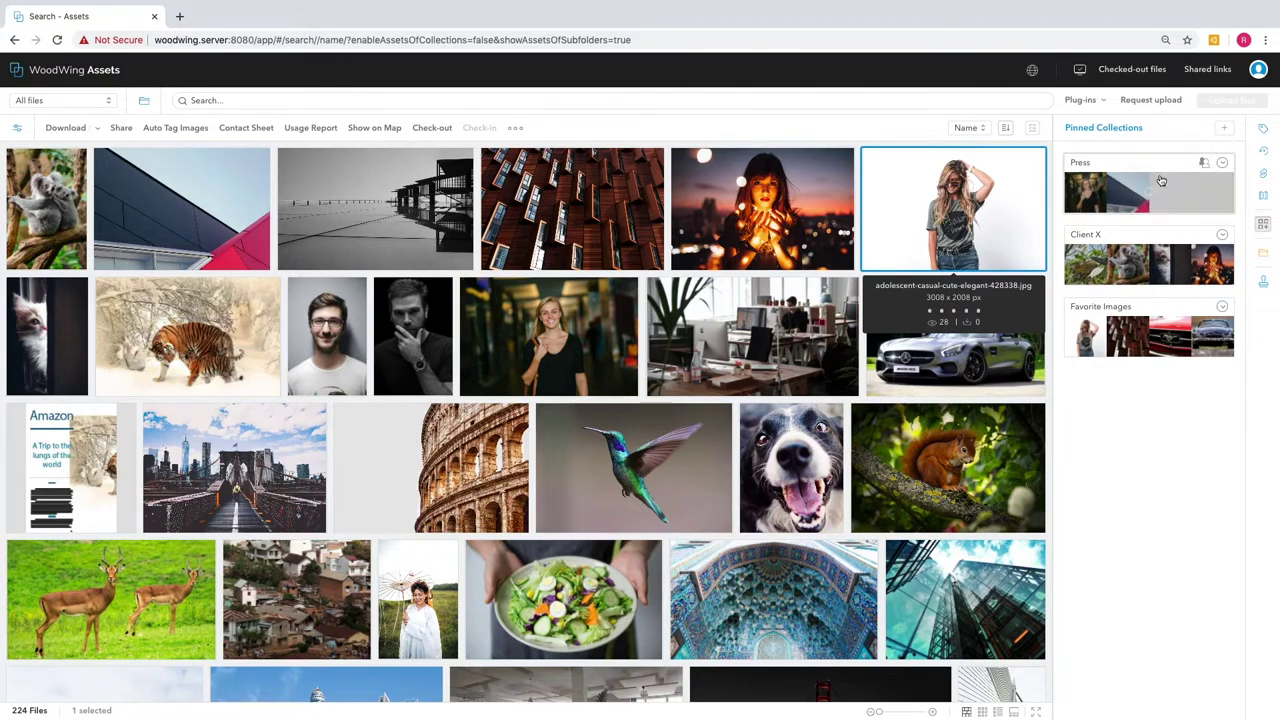
left_click(1221, 131)
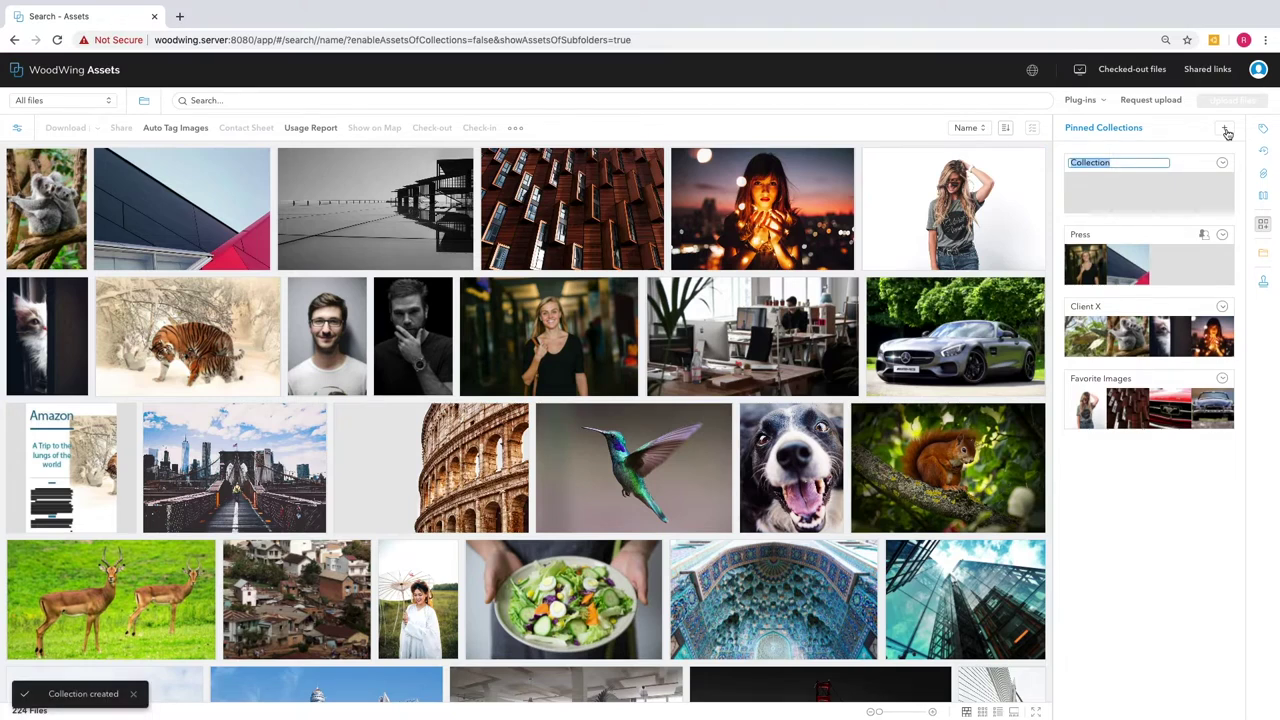
type("Project X")
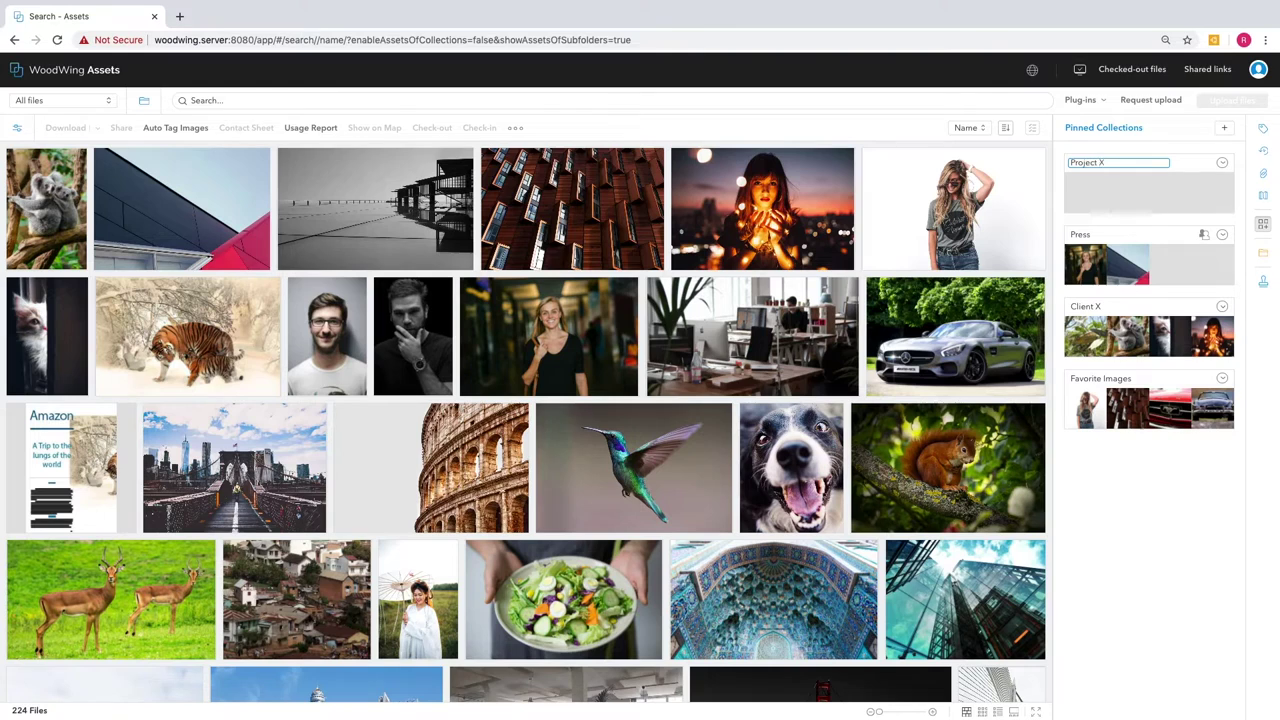
key("Return")
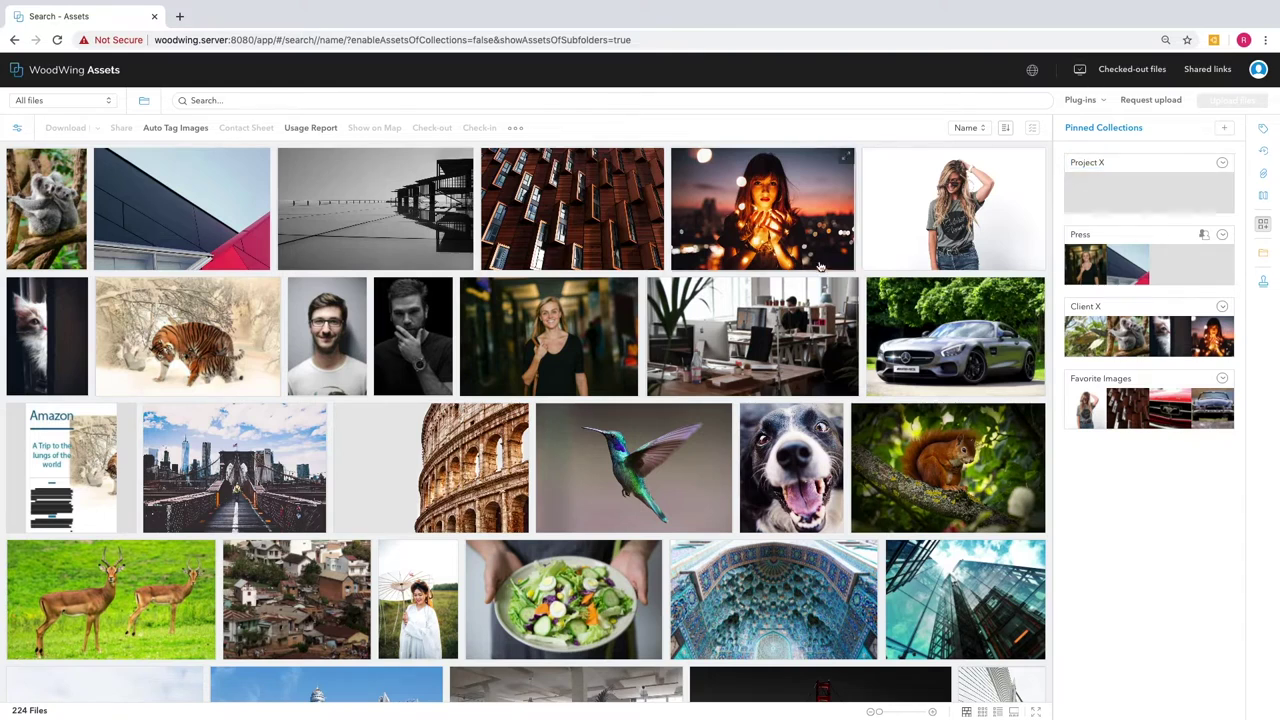
- Add the snowfield tiger, smiling blond woman, koala and black-and-white dog images to the Project X collection
left_click_drag(211, 327, 1115, 189)
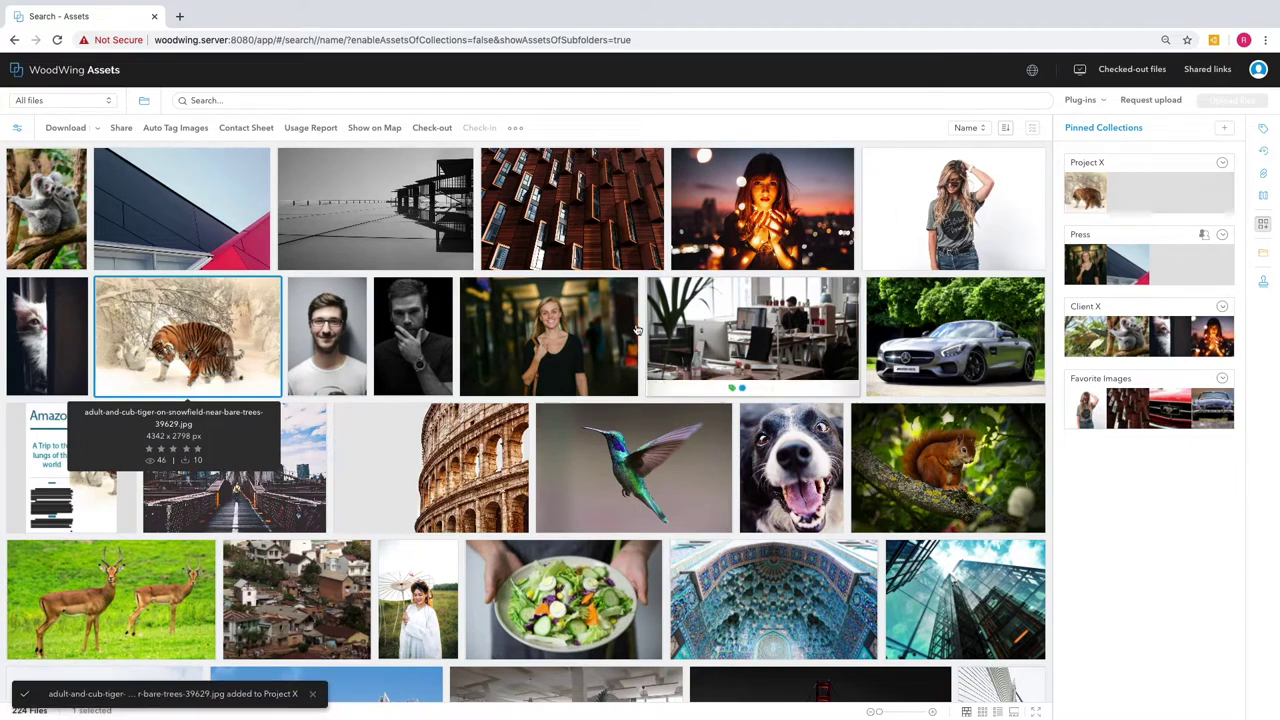
left_click_drag(525, 350, 1120, 194)
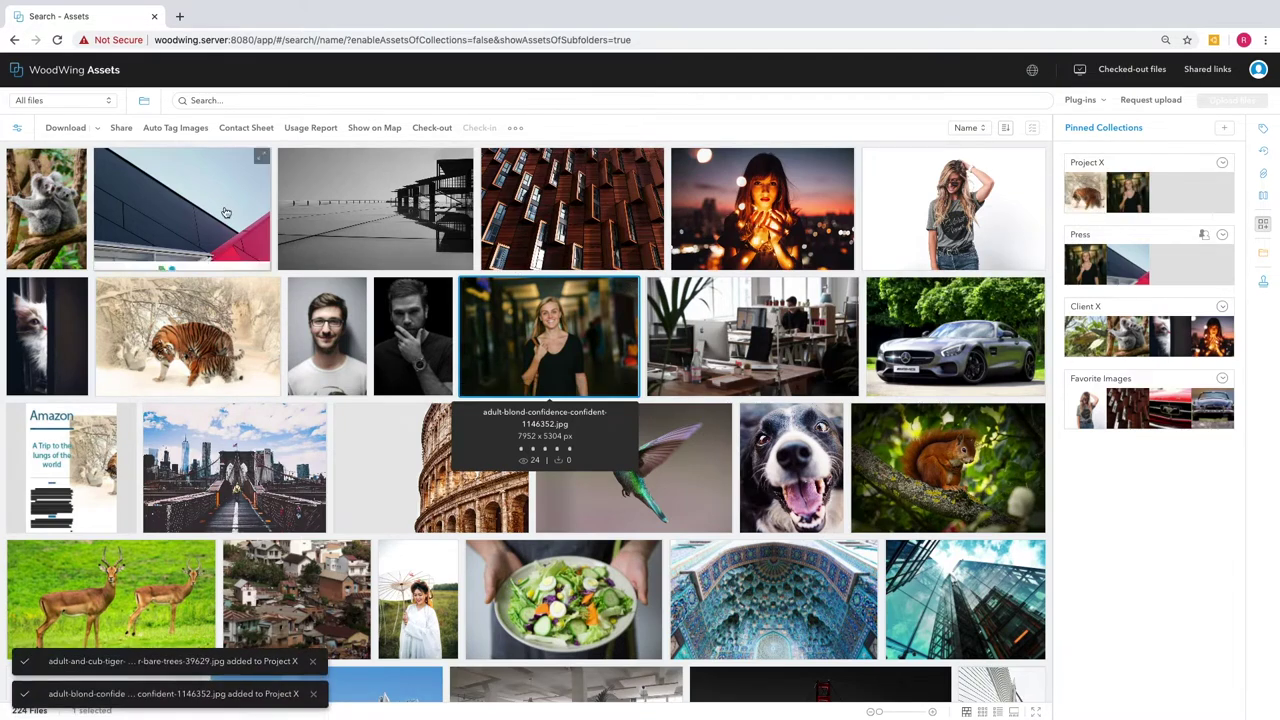
left_click_drag(43, 210, 1082, 206)
left_click_drag(790, 450, 1200, 192)
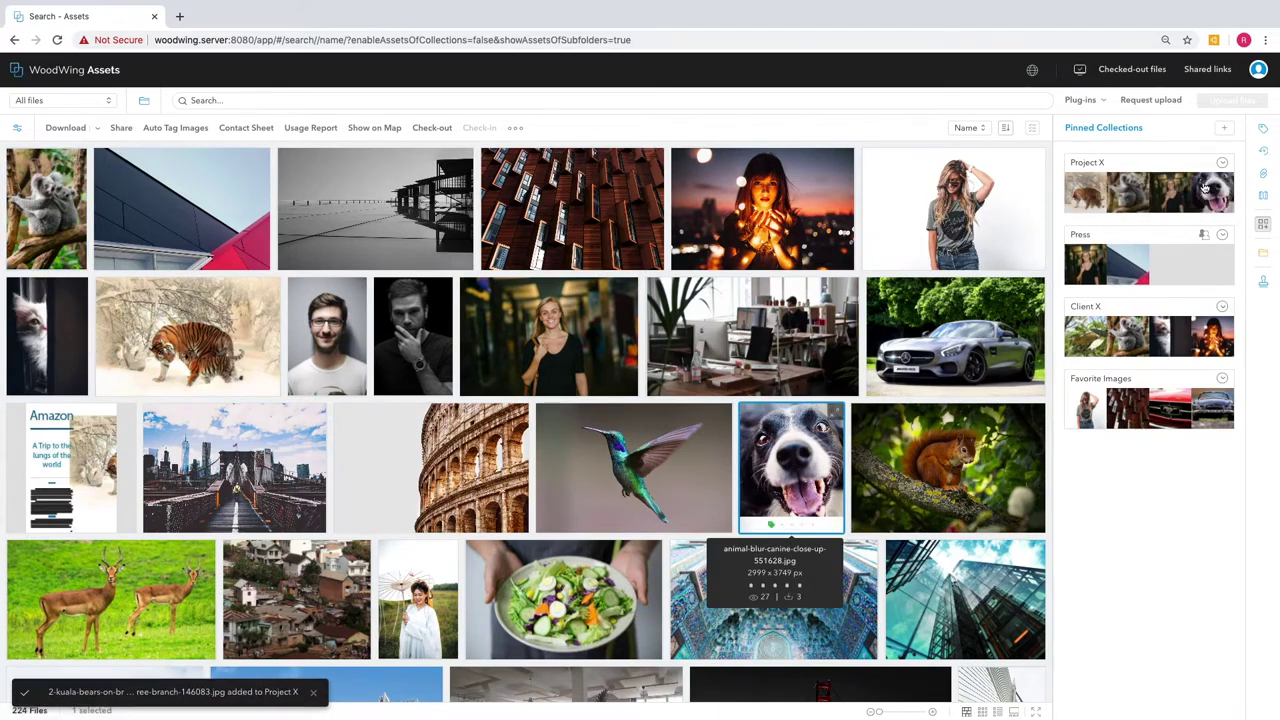
- View the contents of the Project X collection and return to the full library
left_click(1140, 190)
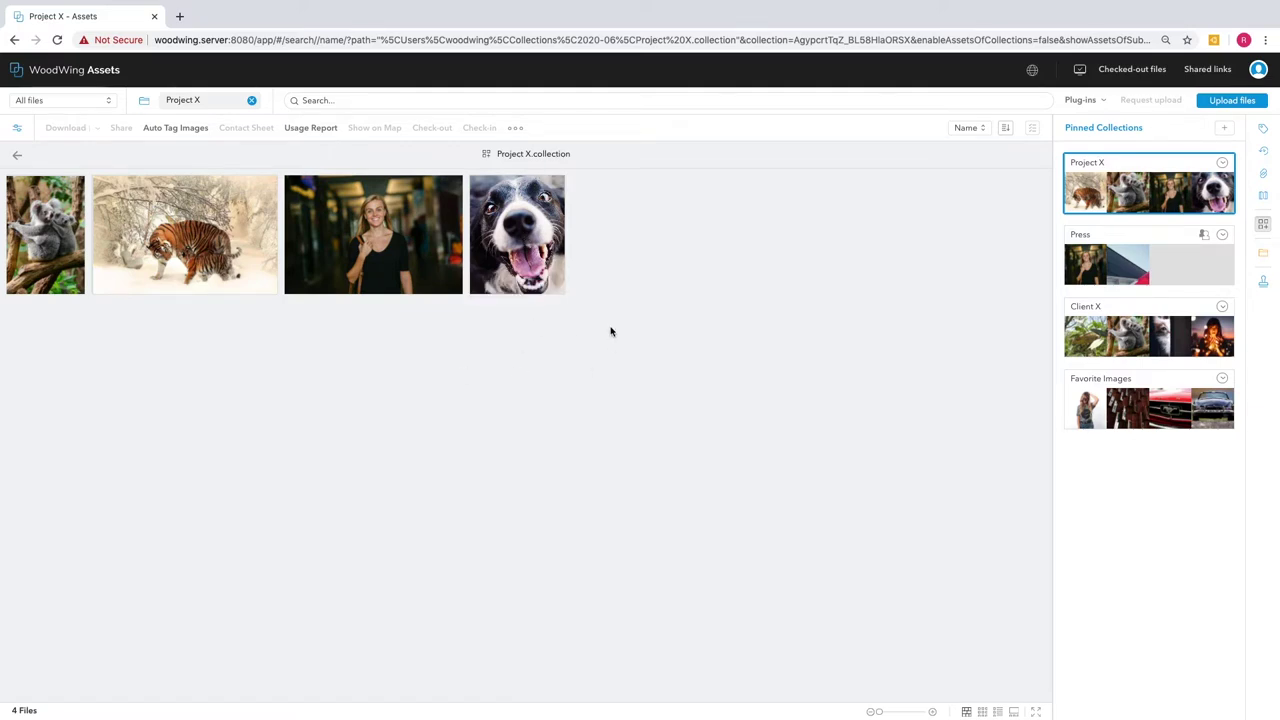
key("alt+Left")
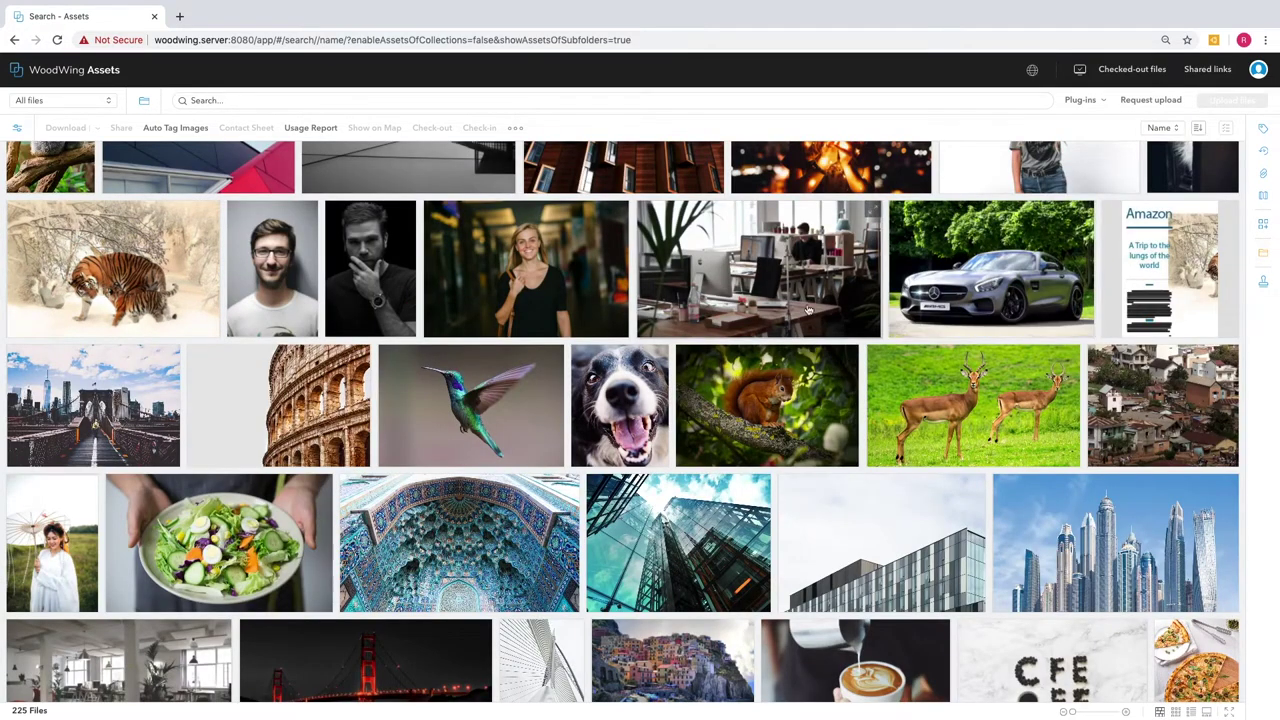
scroll(617, 258, "up", 1)
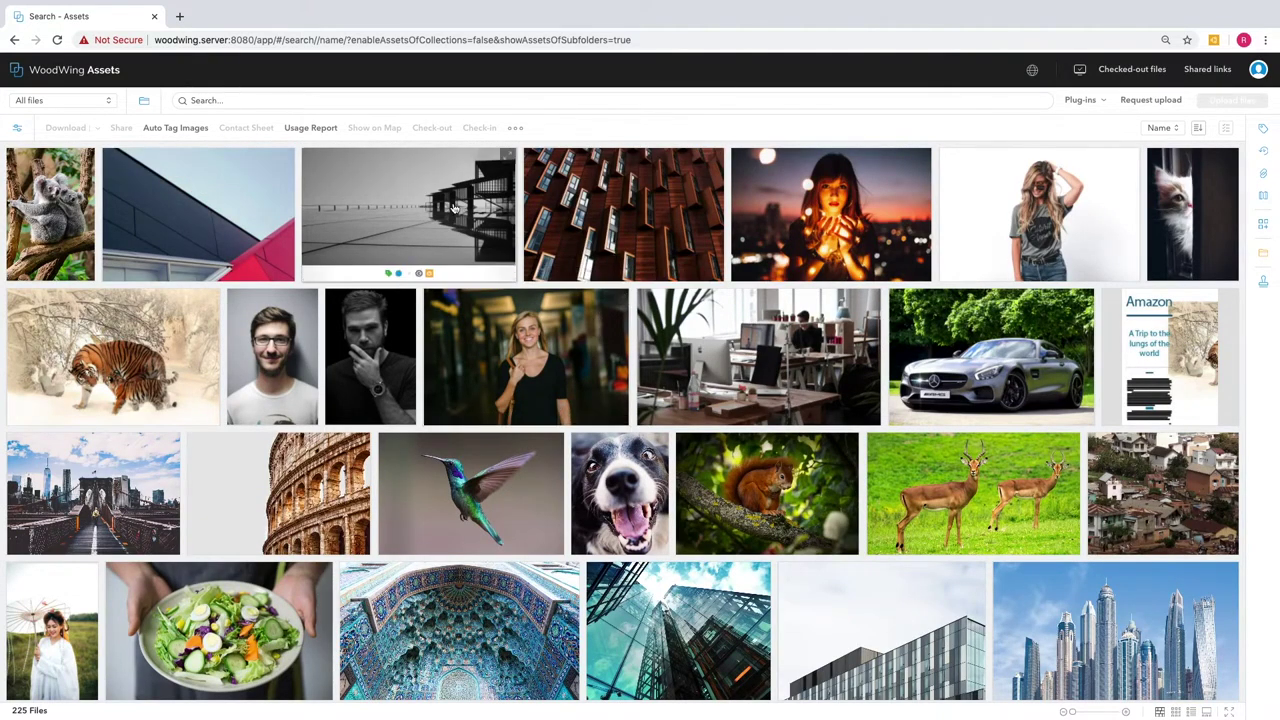
- Open the snowfield tiger image in full preview and view its file, dimension and general metadata
left_click(113, 380)
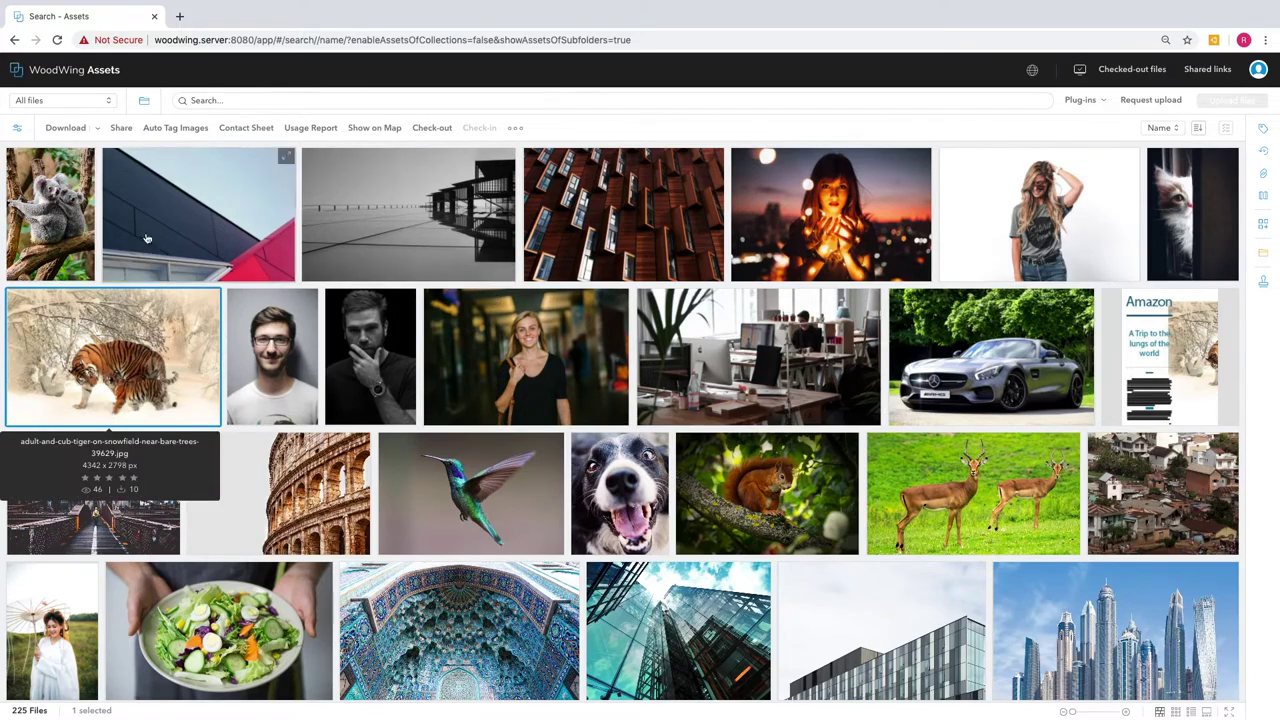
double_click(78, 360)
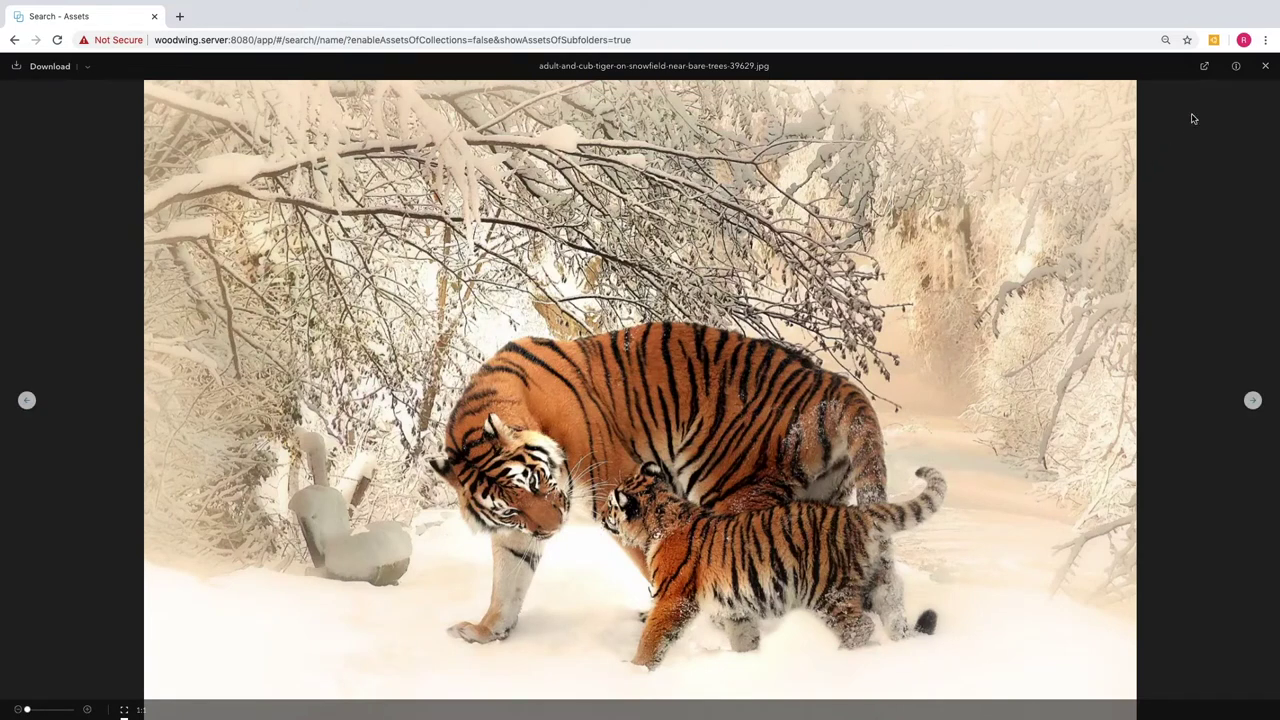
left_click(1235, 67)
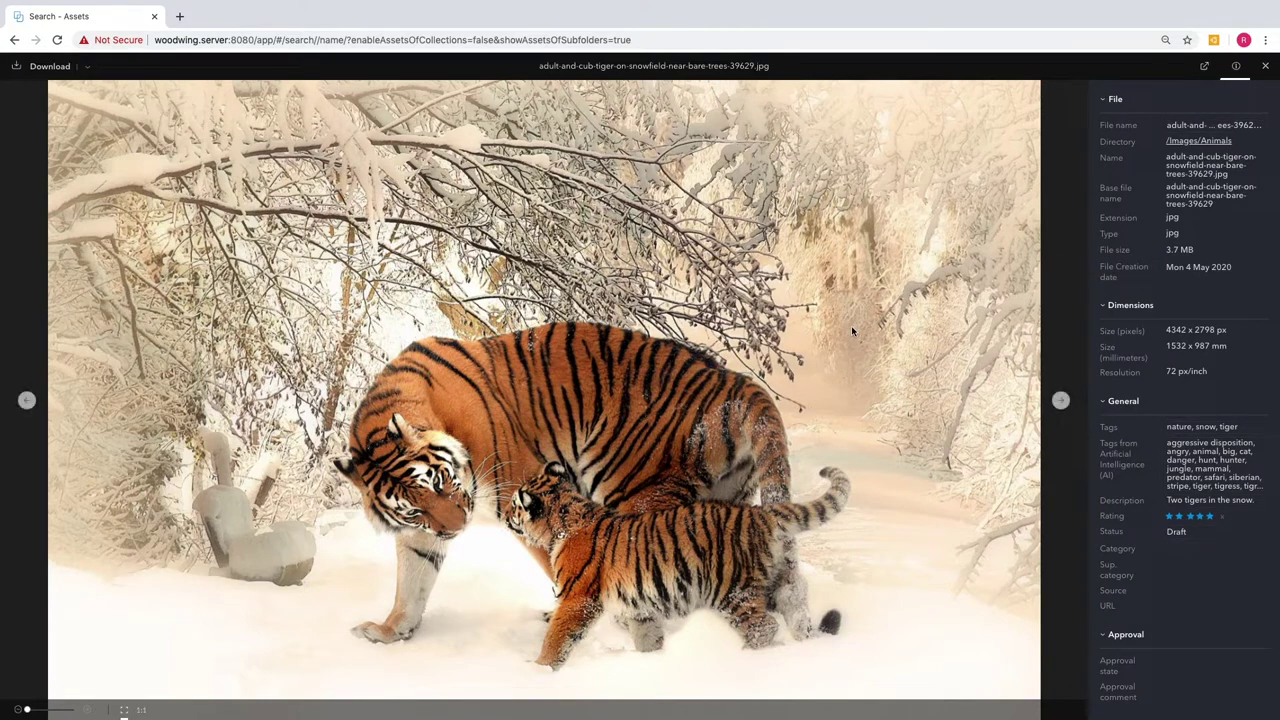
left_click(1238, 67)
- Examine the tiger's coat and face up close in the full preview and return to the library
scroll(753, 345, "up", 5)
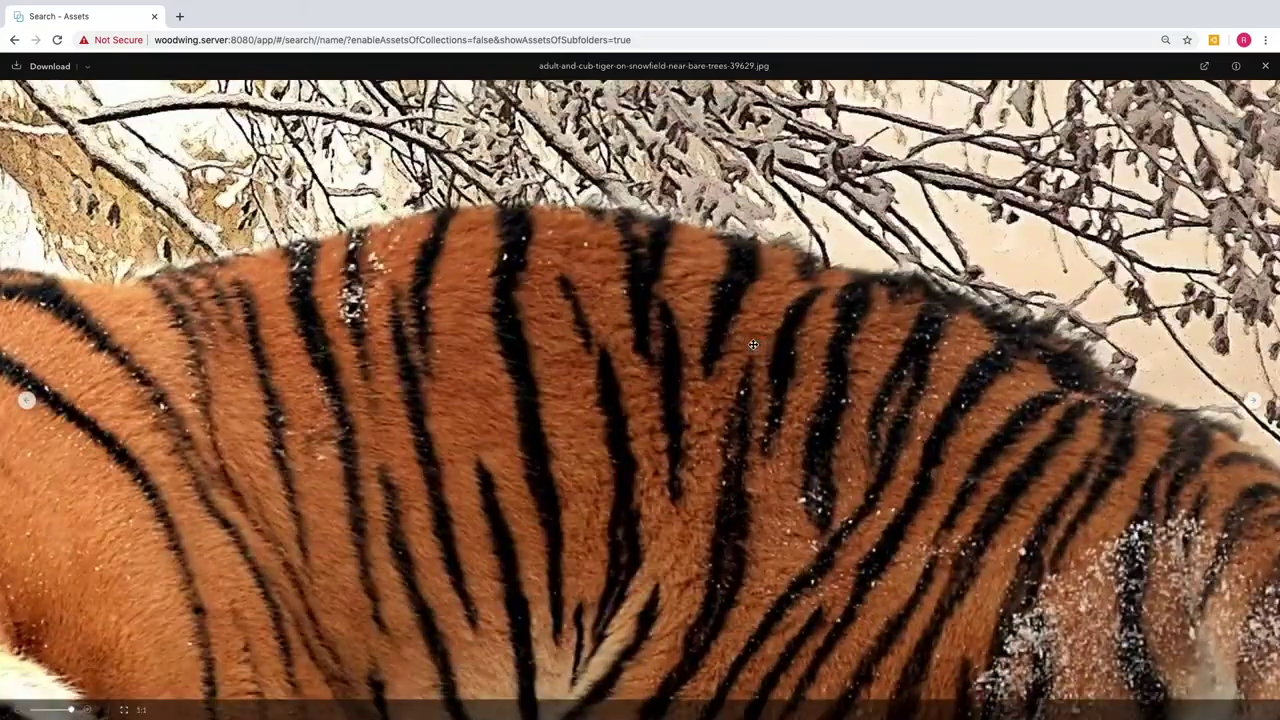
scroll(729, 314, "up", 3)
left_click_drag(427, 525, 610, 296)
scroll(522, 408, "up", 2)
scroll(726, 224, "up", 3)
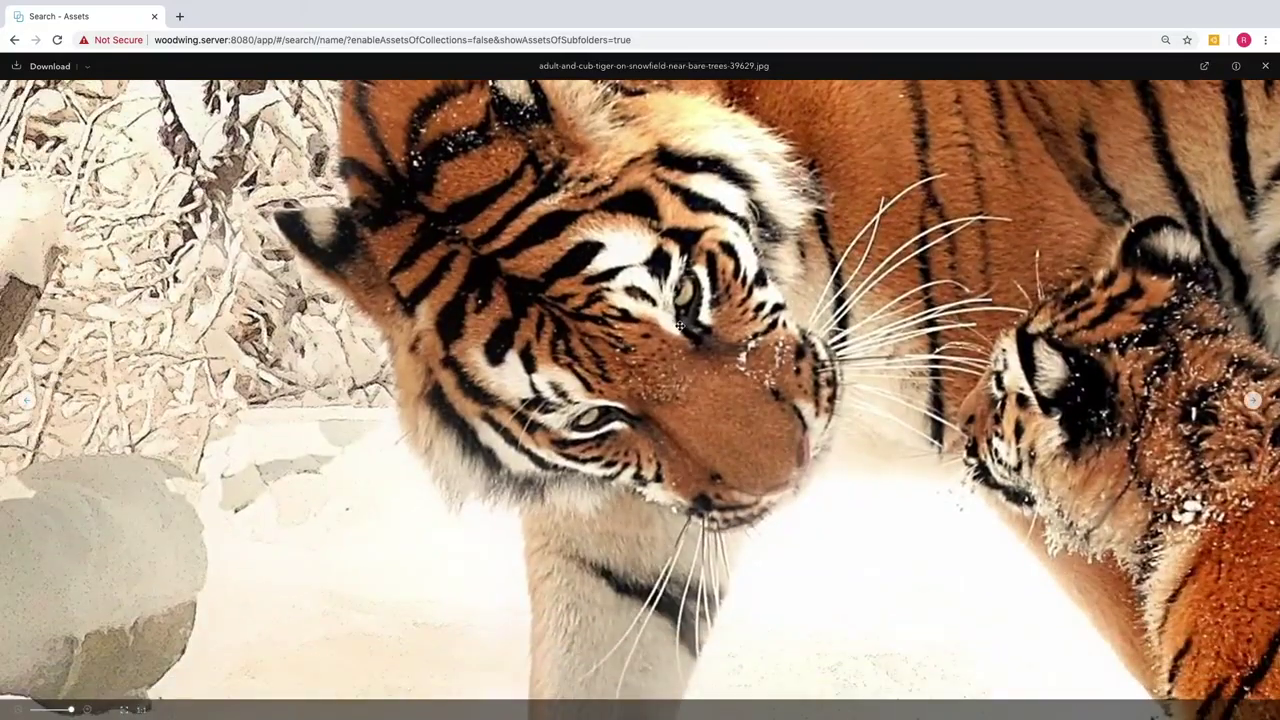
scroll(680, 325, "down", 10)
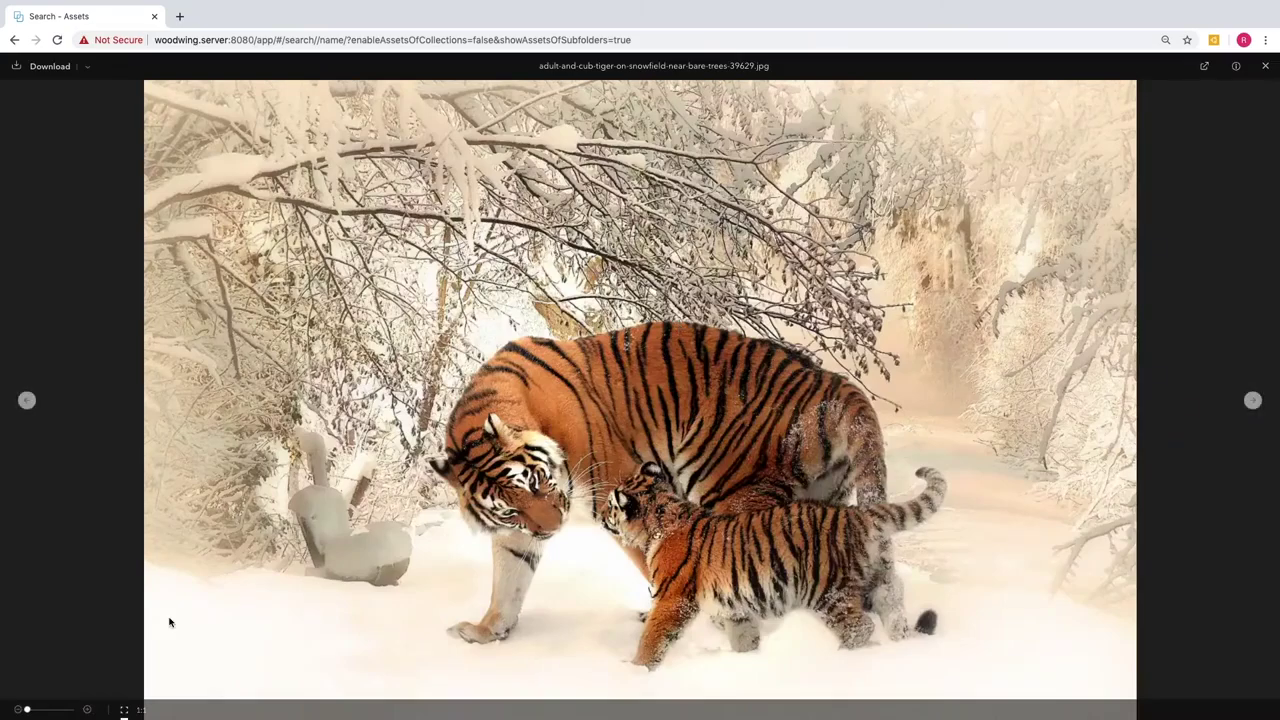
mouse_move(28, 709)
left_mouse_down()
mouse_move(40, 709)
mouse_move(28, 712)
left_mouse_up()
key("Escape")
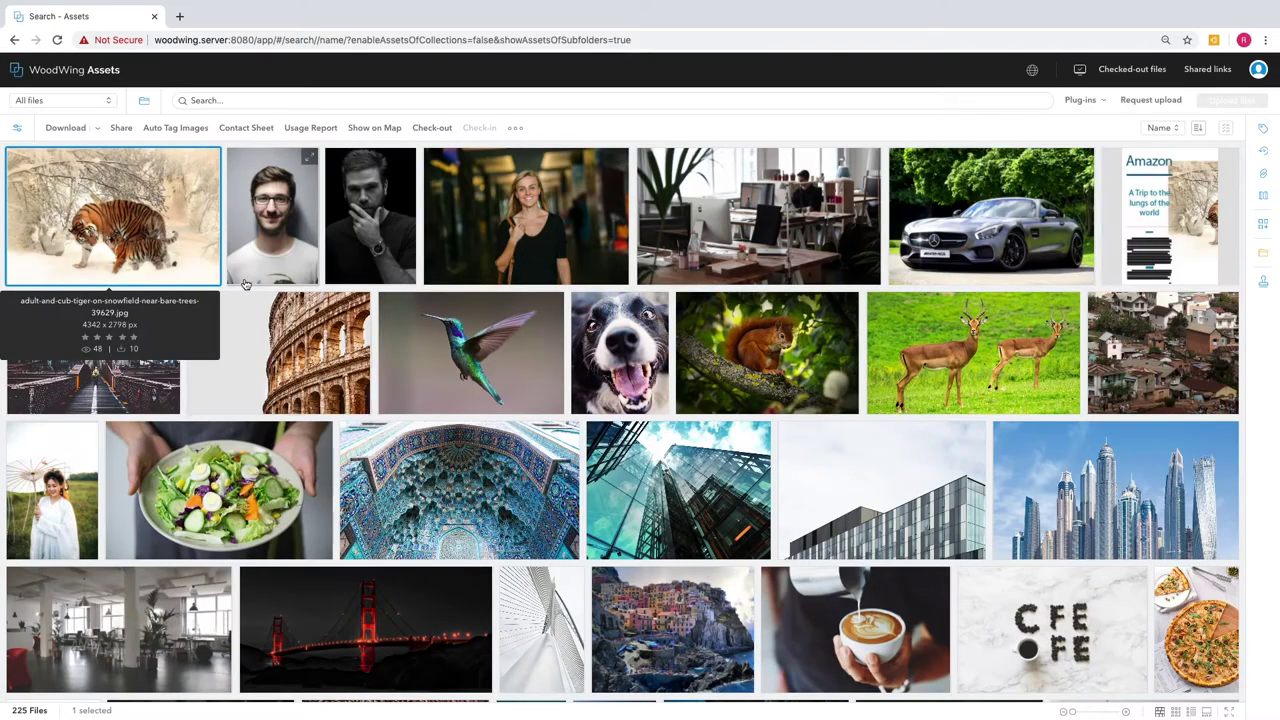
- Download the snowfield tiger image with the Quick PNG preset and save it in the imagesforimport folder
left_click(97, 131)
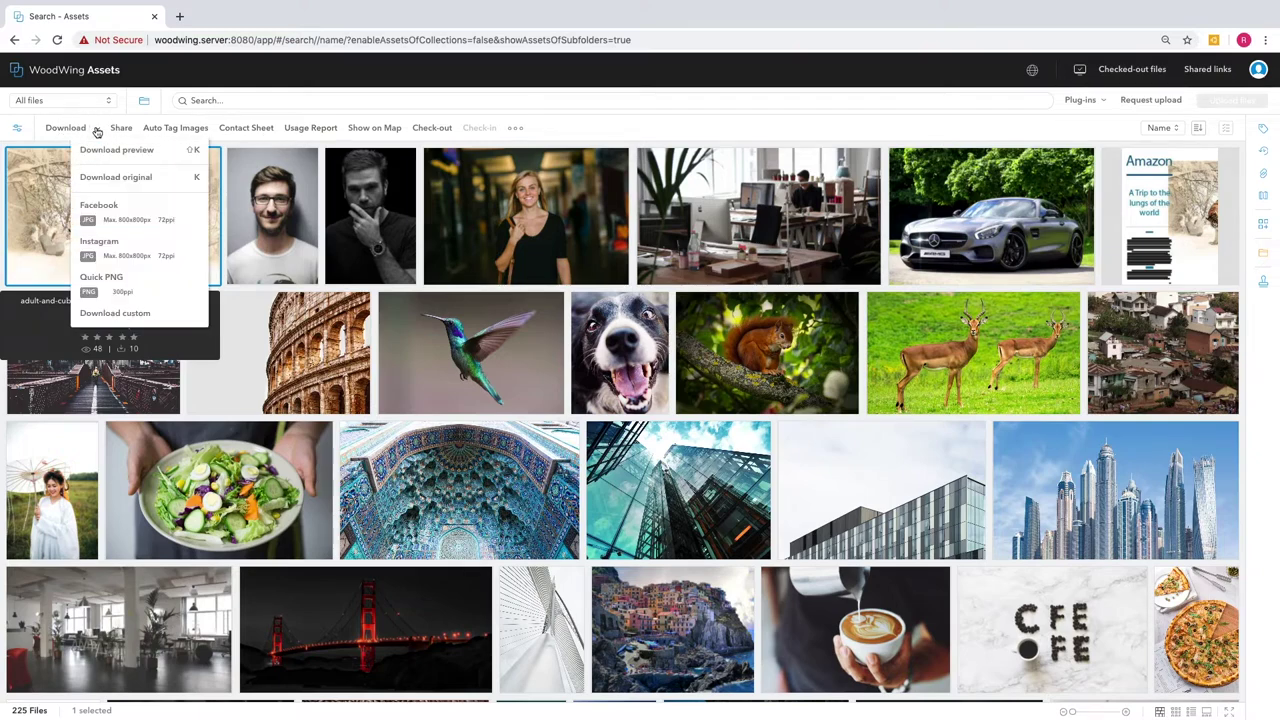
left_click(111, 285)
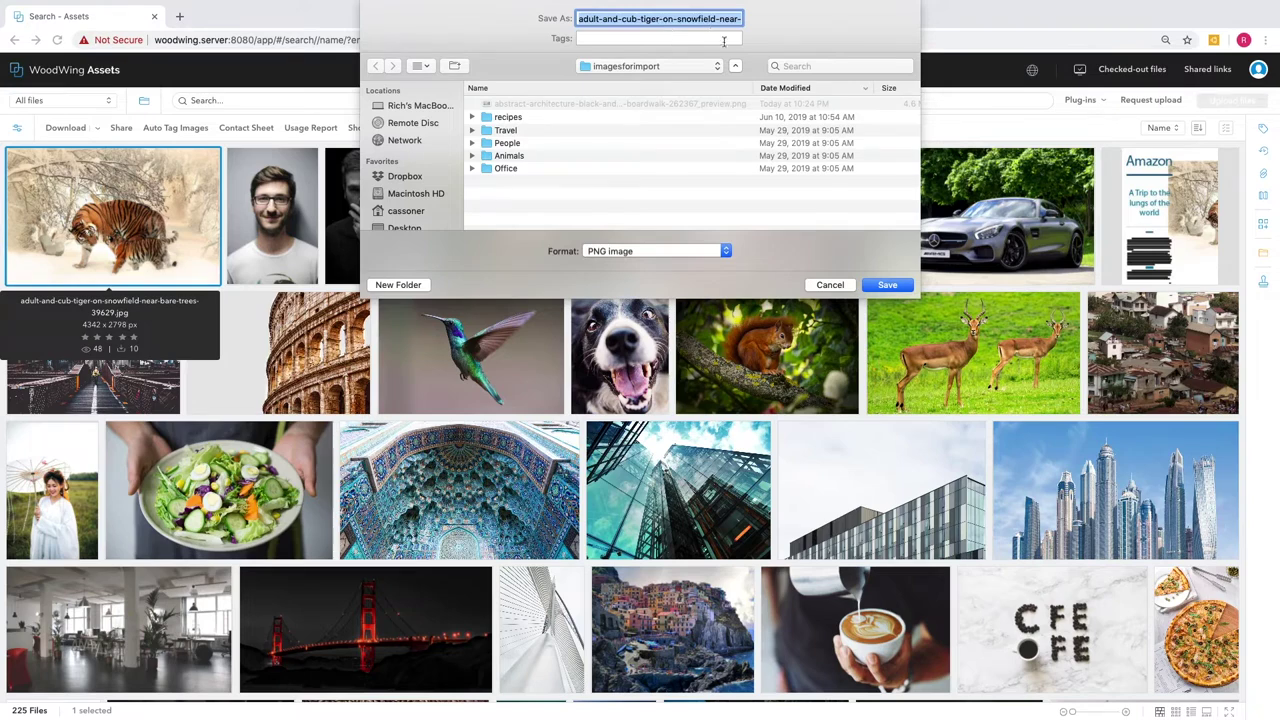
left_click(889, 285)
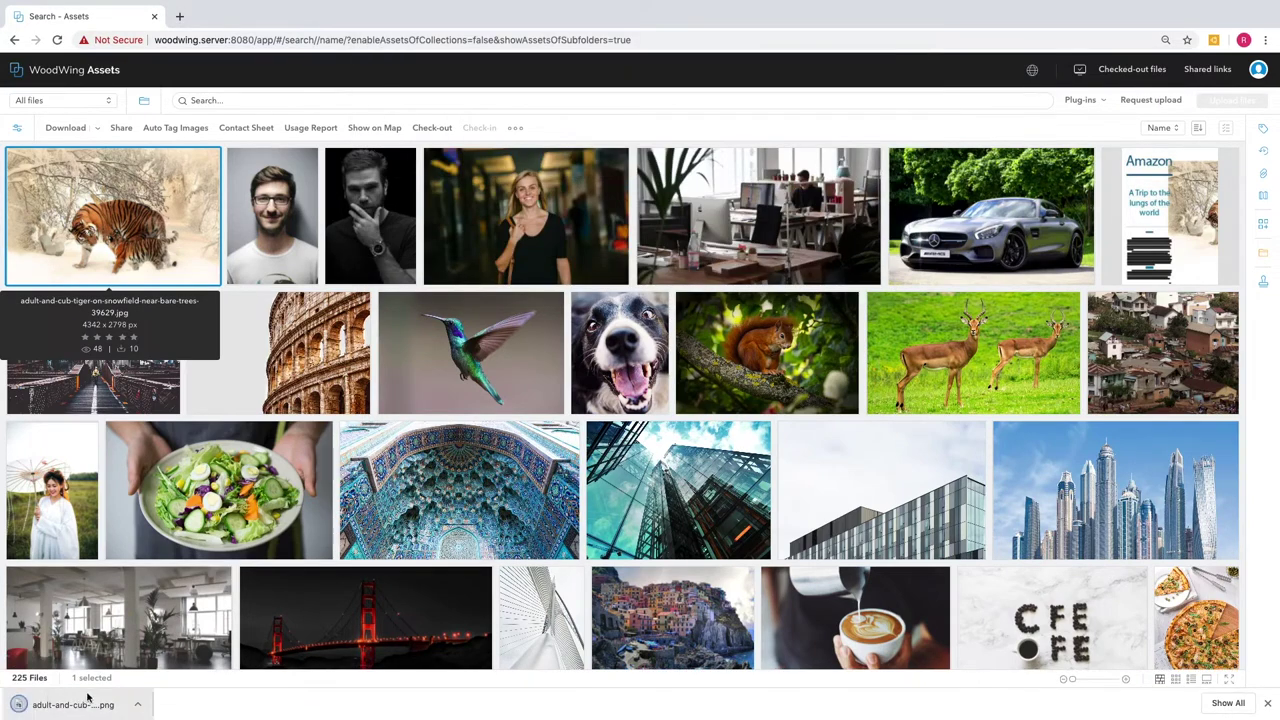
left_click(1265, 707)
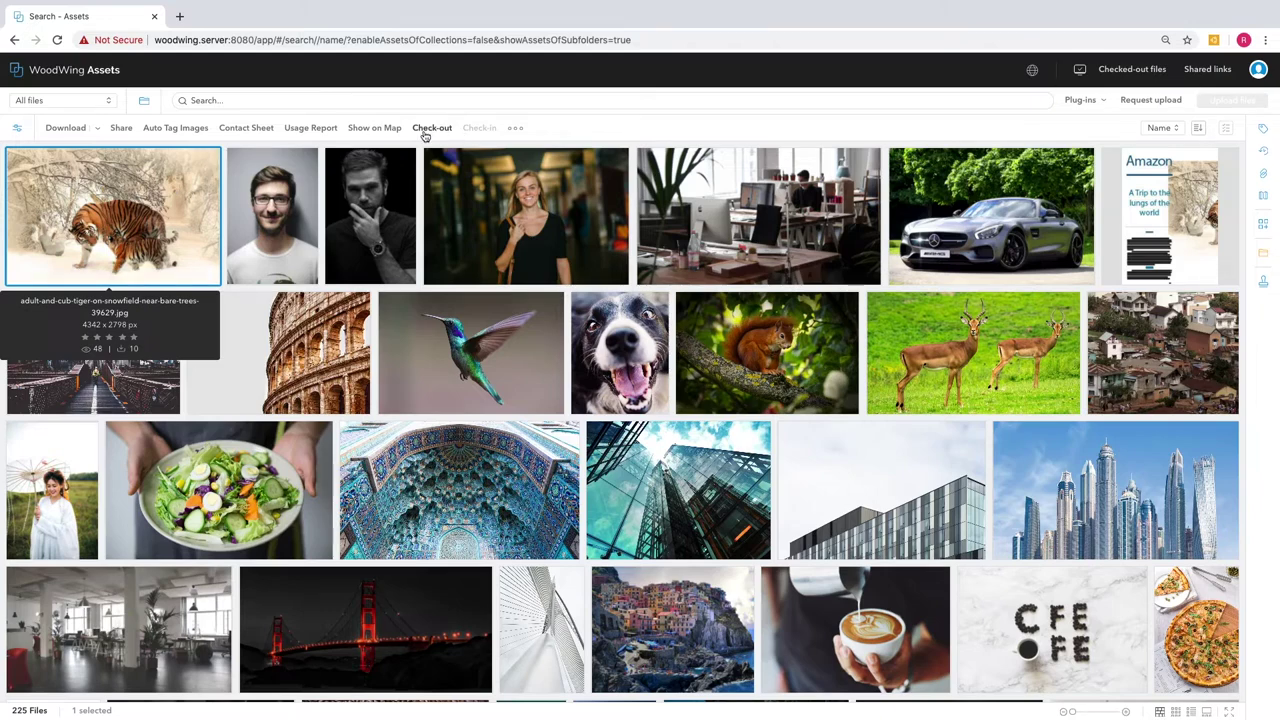
- Check out the snowfield tiger image and crop it in Photoshop closely around both tigers, to about 2290 x 1535 px
right_click(133, 238)
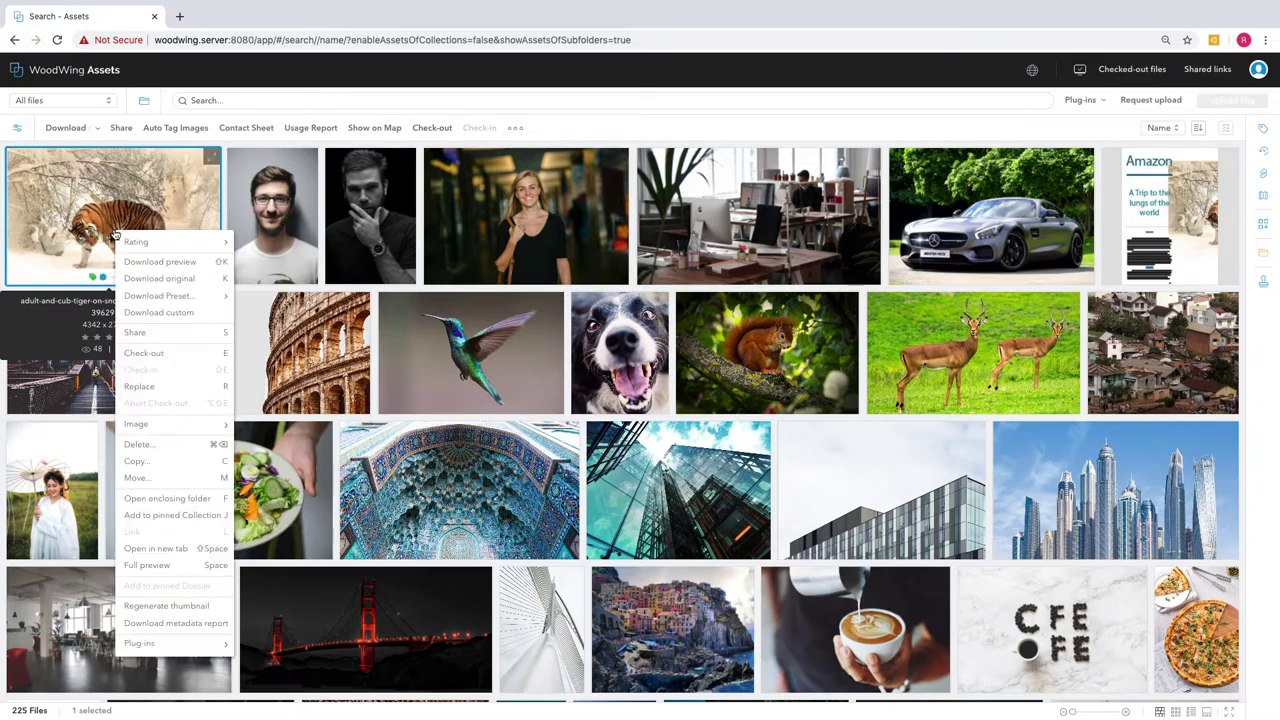
left_click(163, 356)
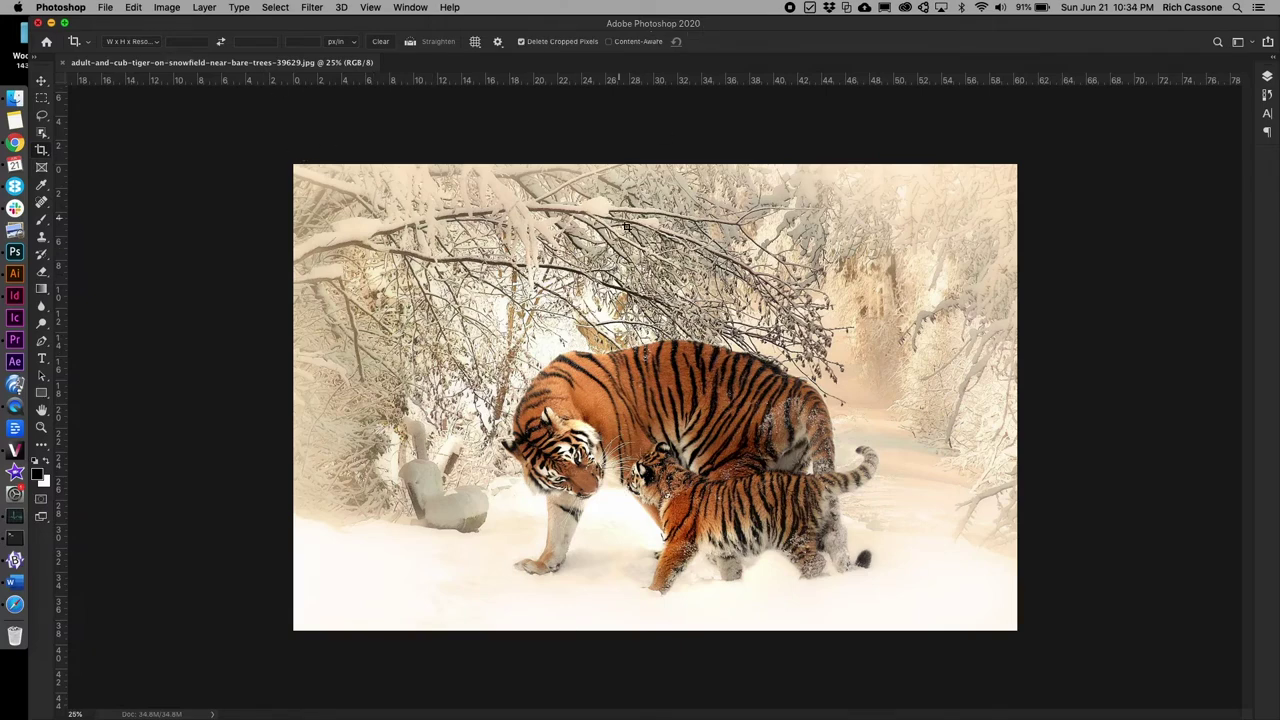
left_click_drag(500, 328, 872, 582)
double_click(676, 420)
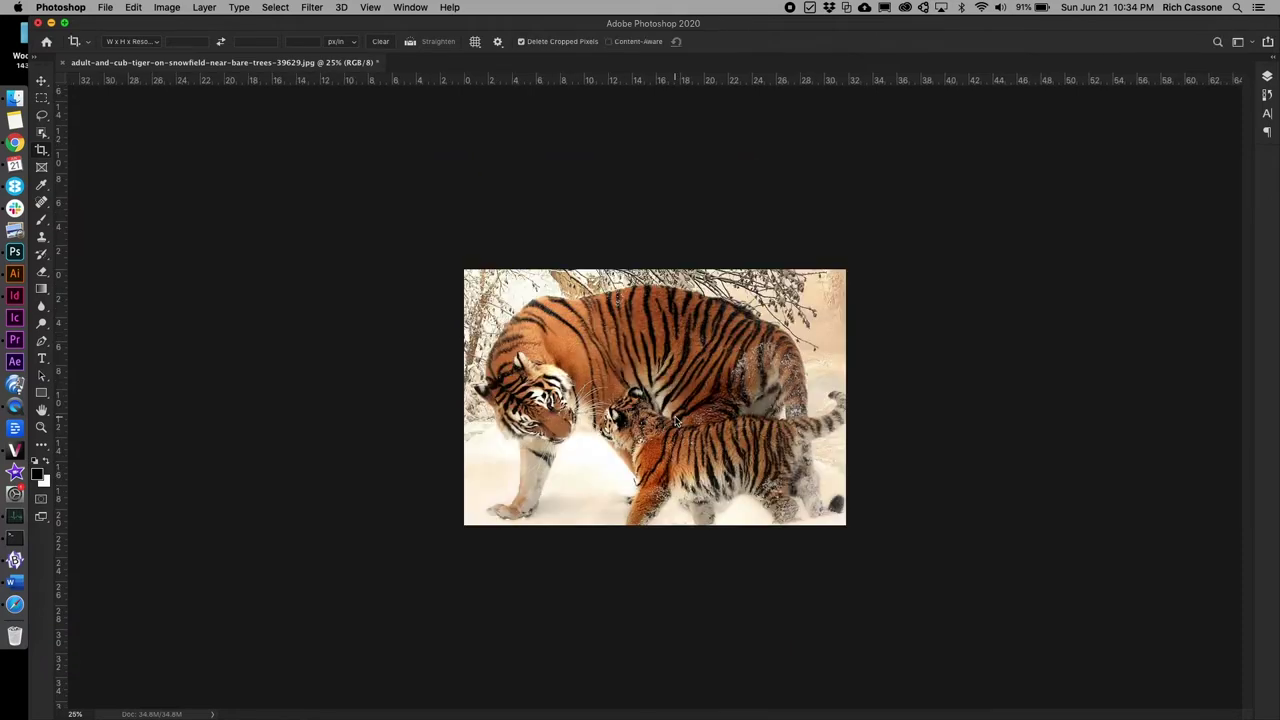
- Close the cropped tiger image in Photoshop and save its changes
left_click(64, 63)
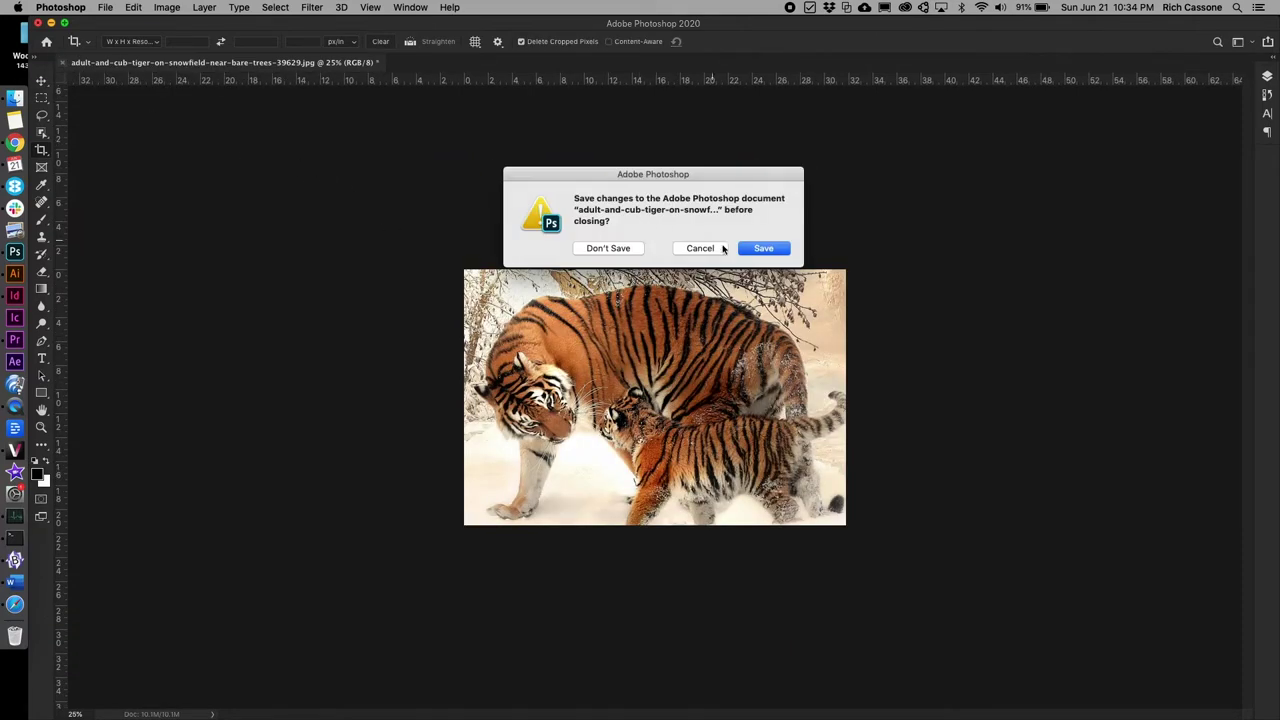
left_click(764, 249)
left_click(573, 161)
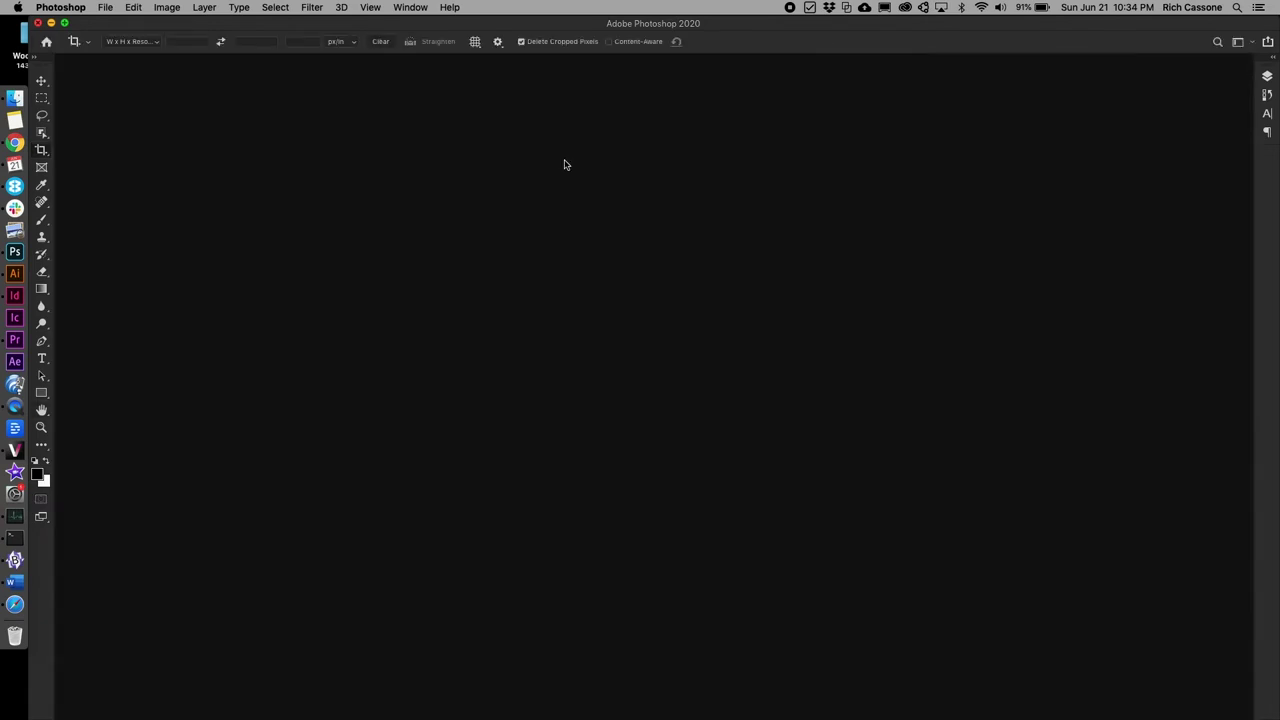
- Switch back to WoodWing Assets in Chrome and check in the edited tiger image
key("super+Tab")
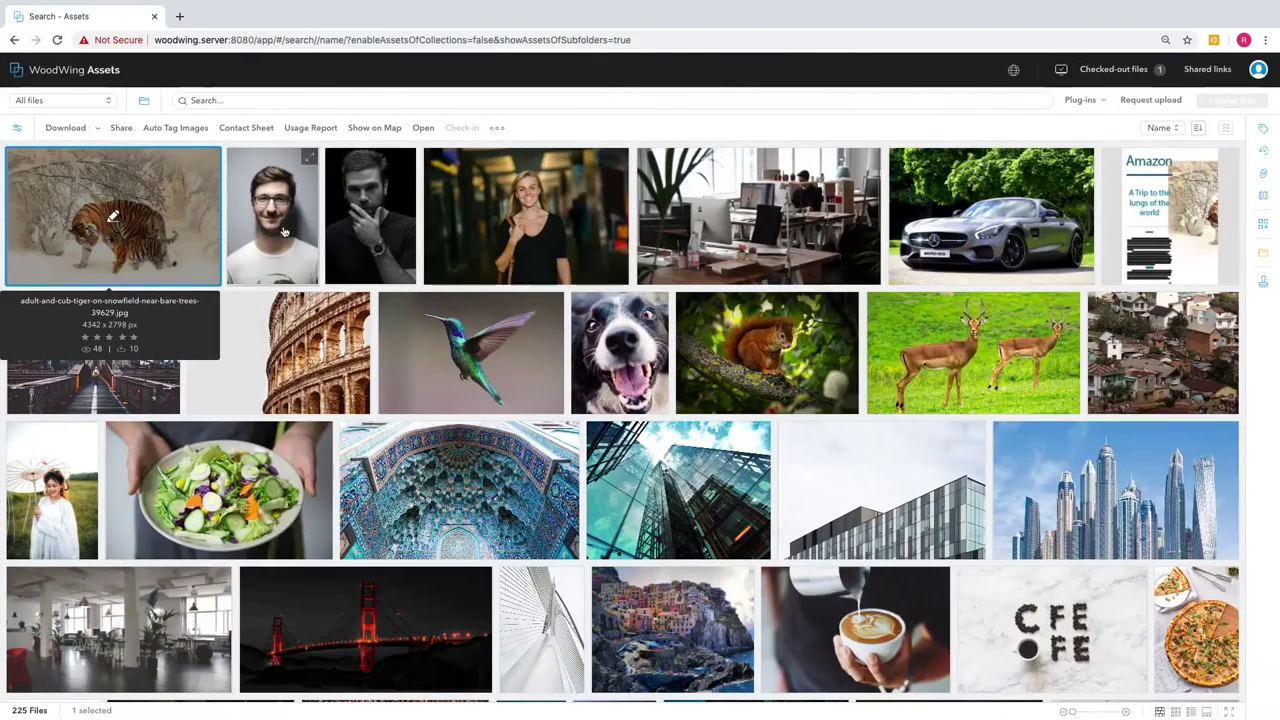
right_click(148, 227)
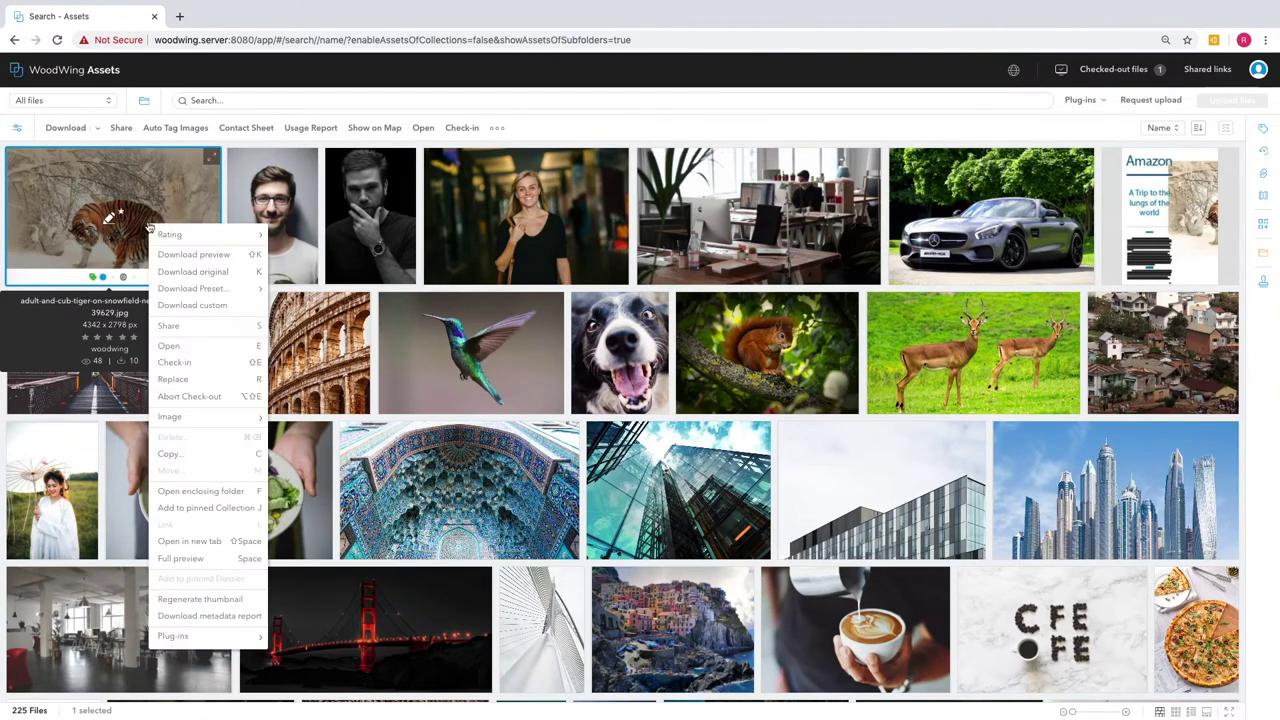
left_click(176, 362)
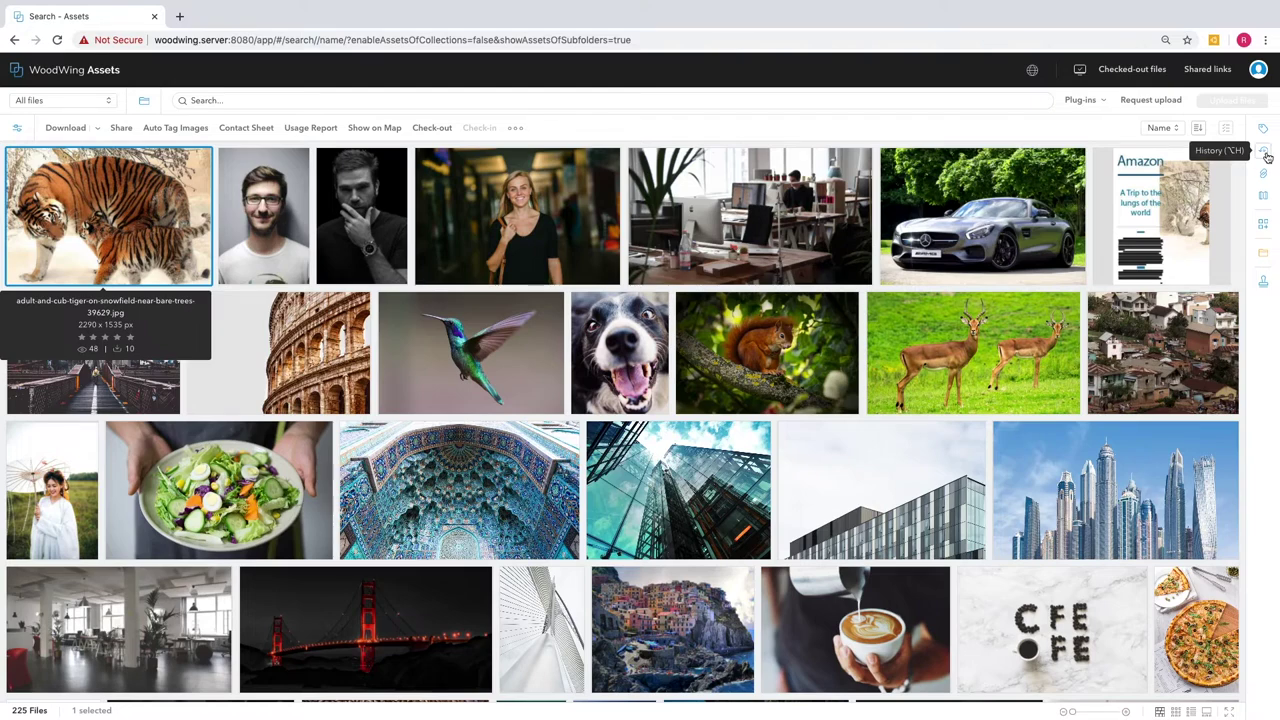
- Review the tiger image's version history and the actions available for Version 9
left_click(1266, 155)
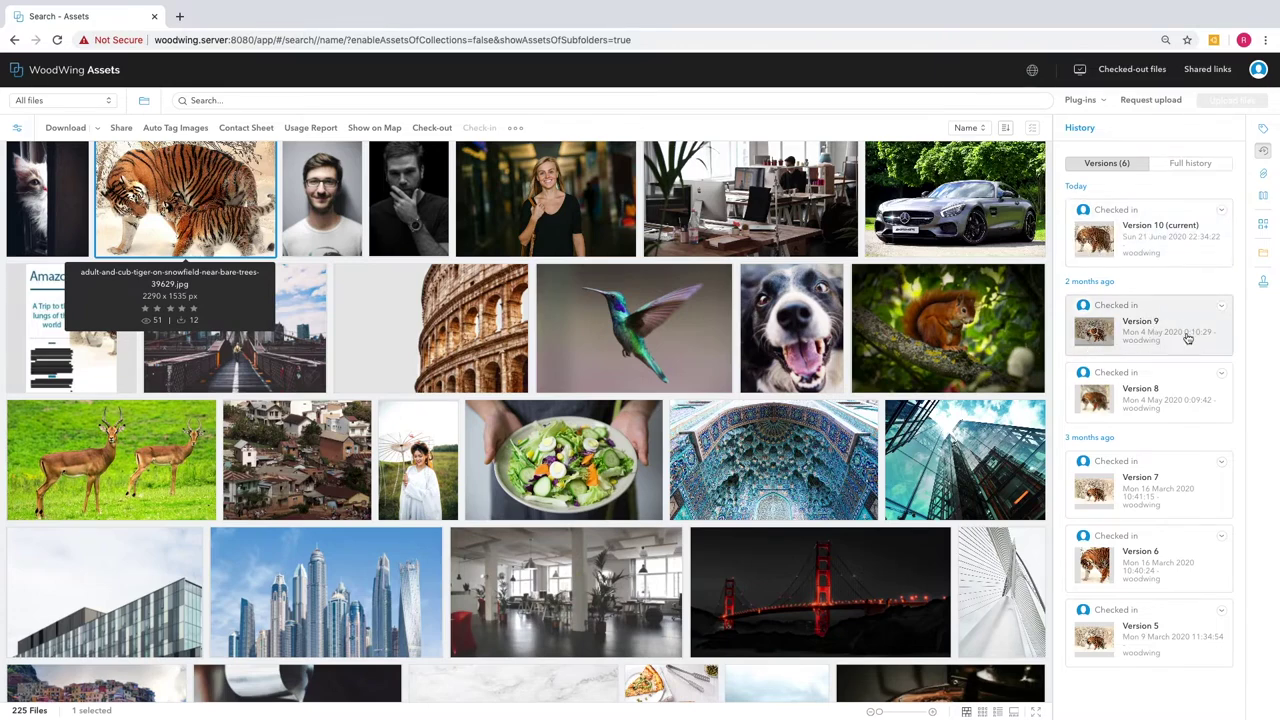
left_click(1222, 311)
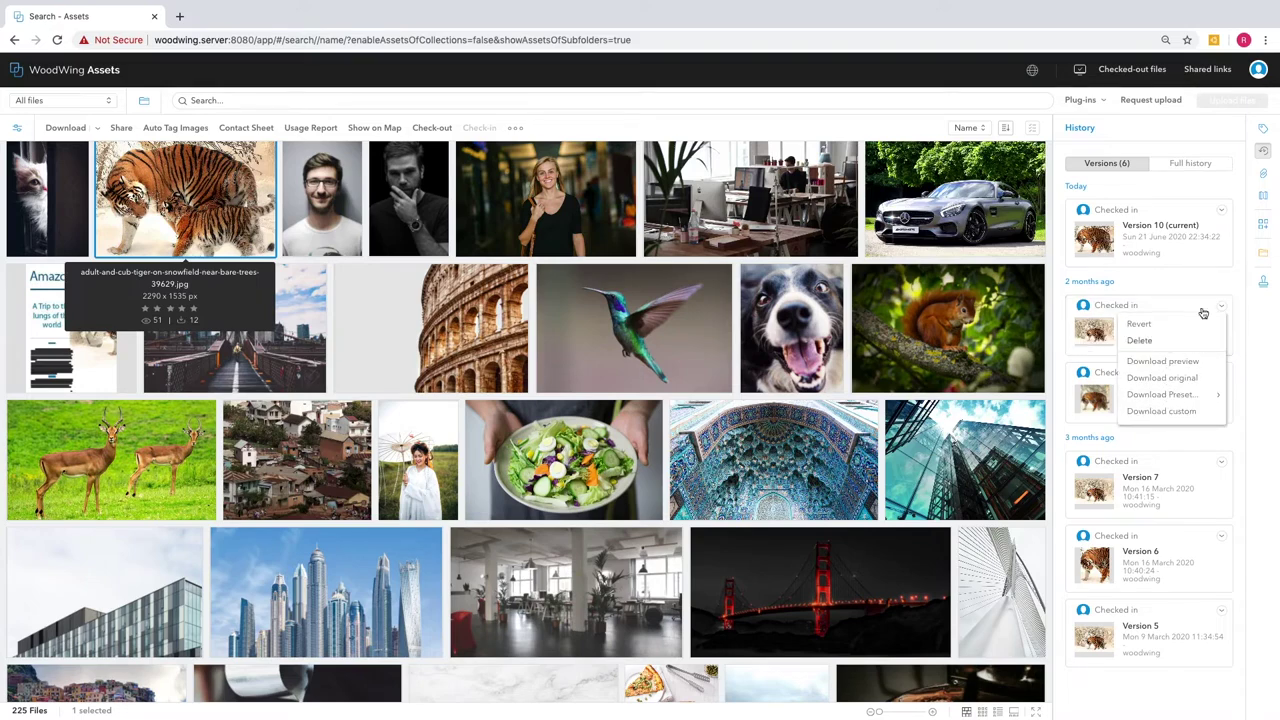
left_click(1263, 151)
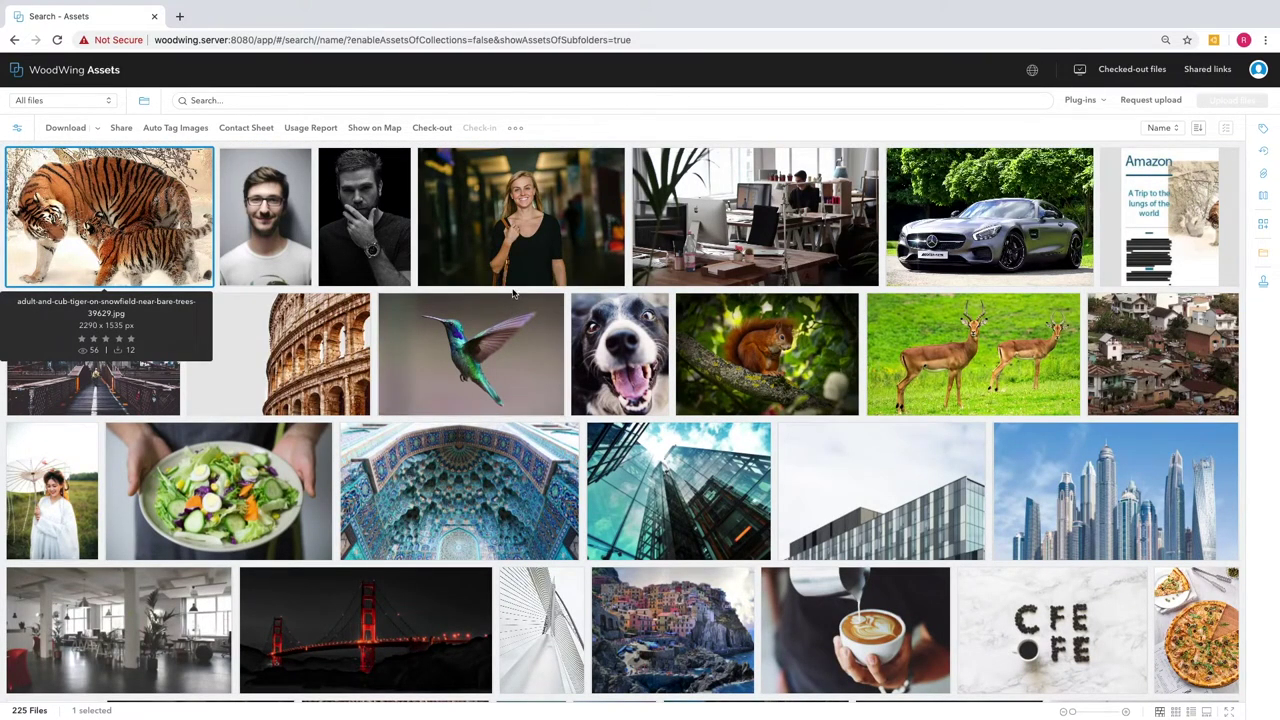
- Create a share link for arch-architecture-art-building-415574.jpg with the subject "Here is the final photo" and a watermark on images
scroll(512, 293, "down", 1)
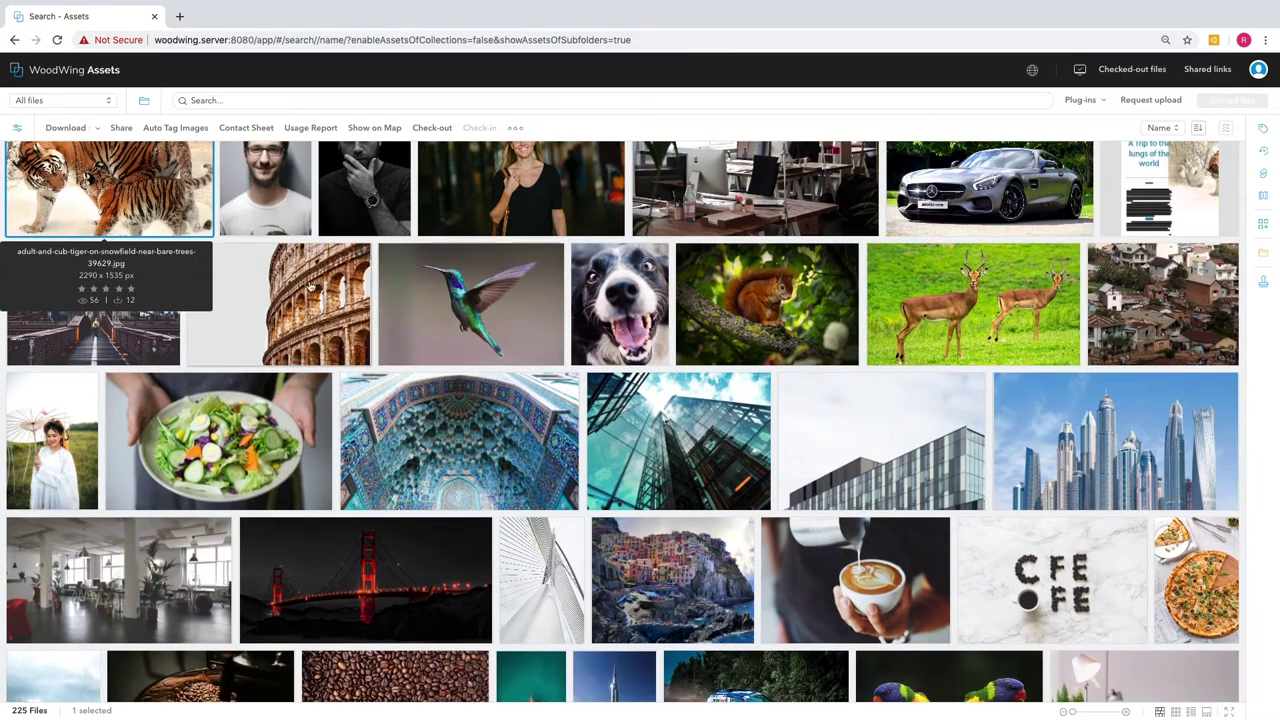
left_click(455, 415)
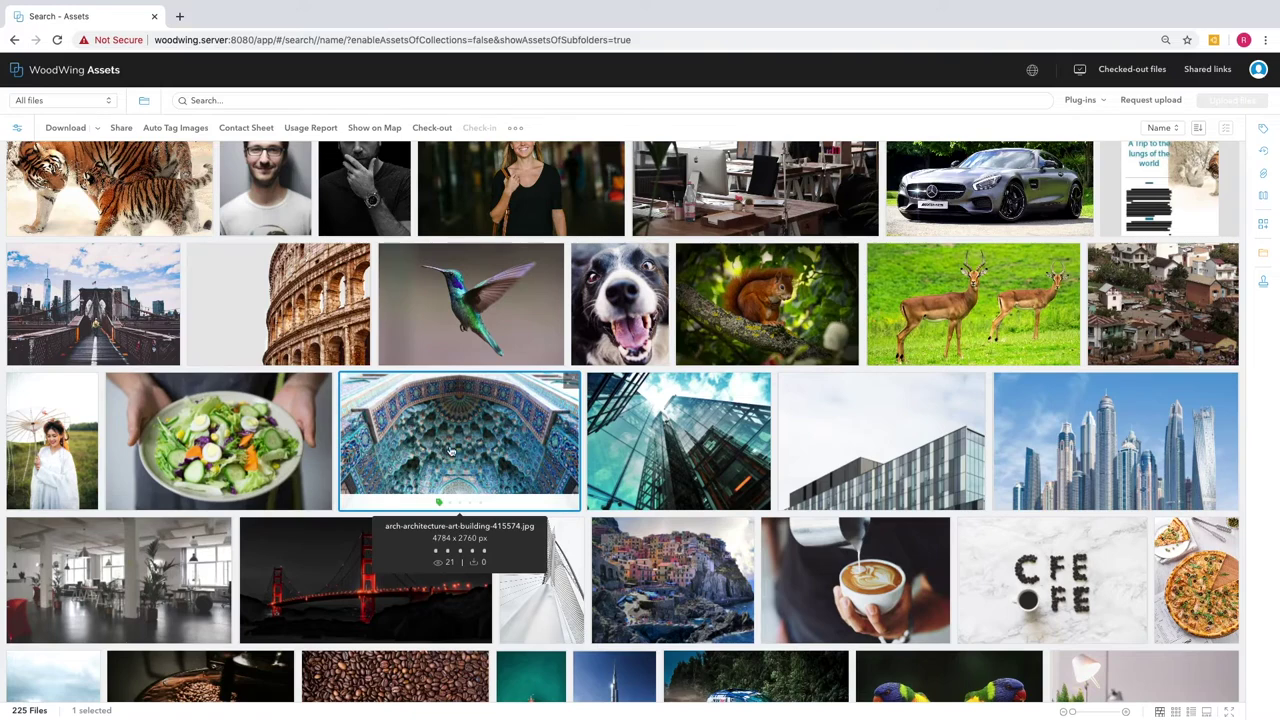
left_click(121, 127)
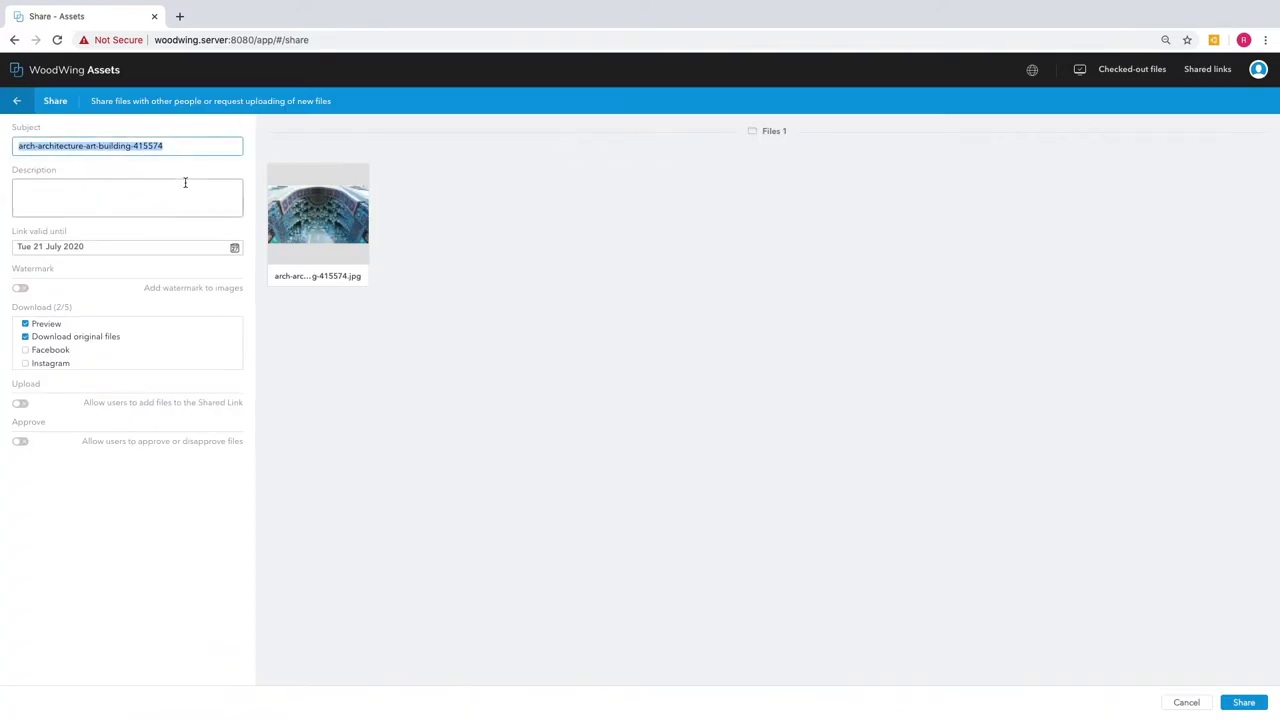
type("Here is the final photo")
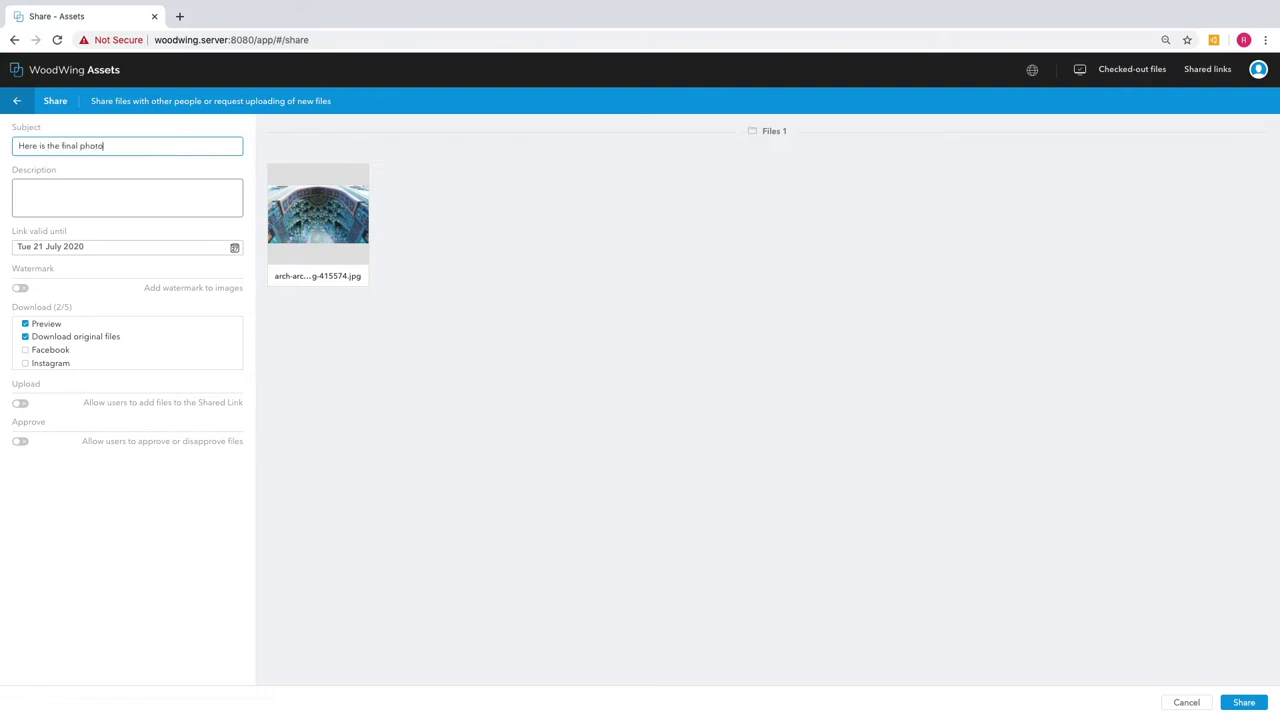
left_click(19, 188)
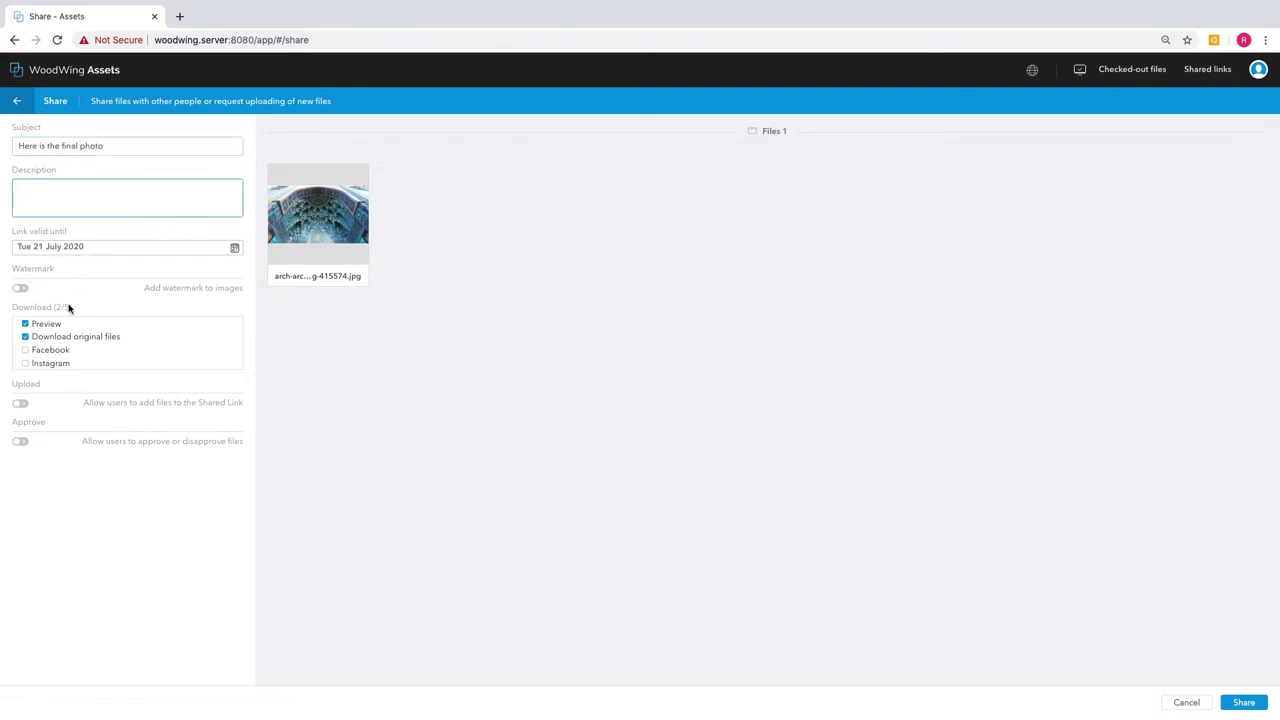
left_click(20, 288)
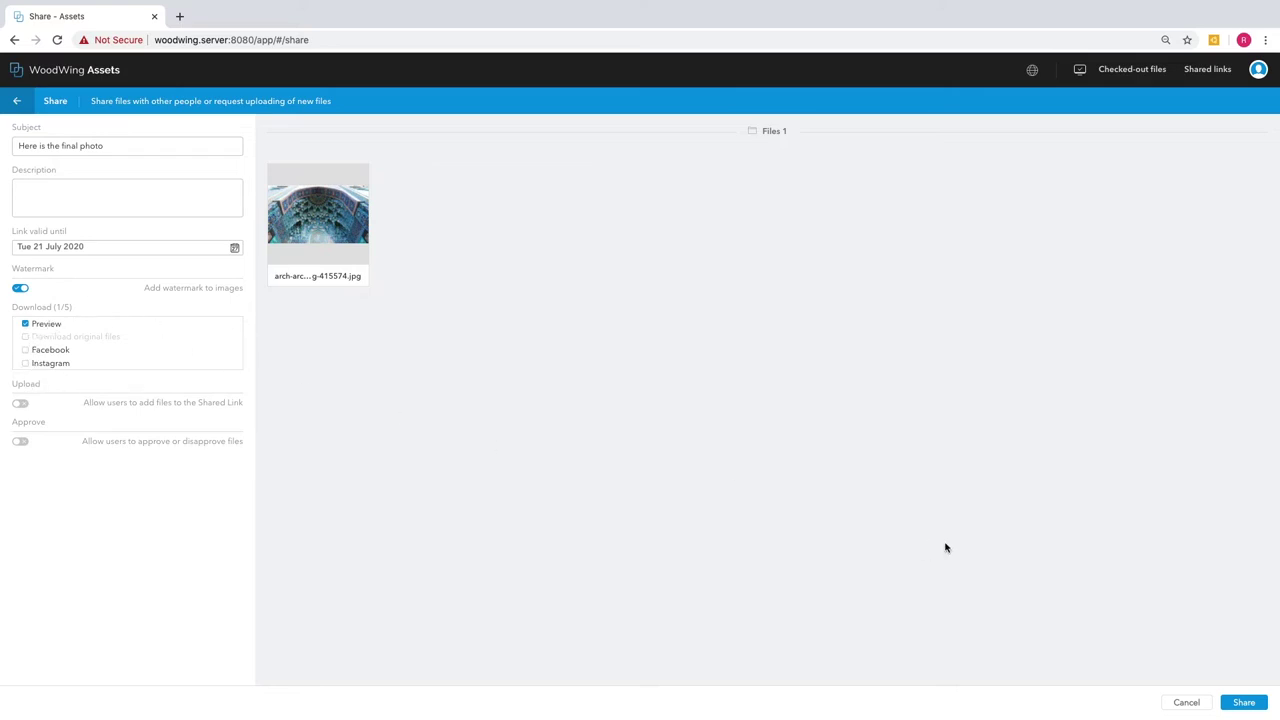
left_click(1244, 702)
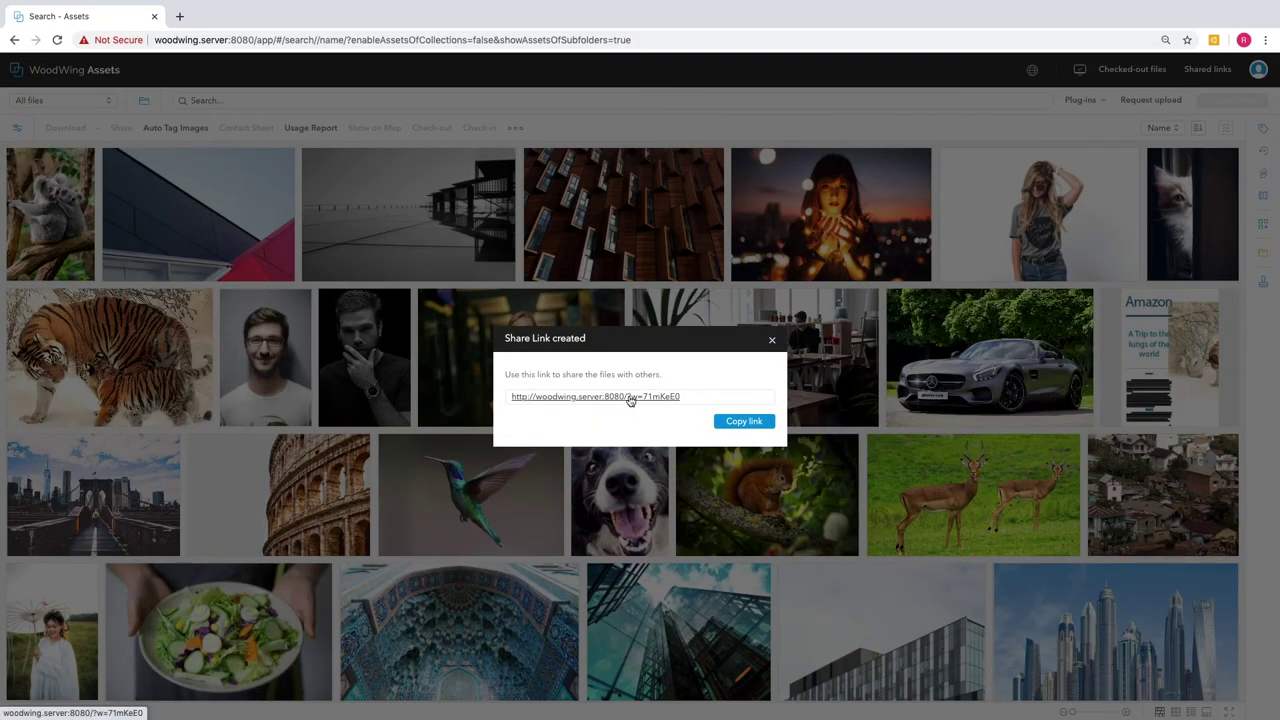
- Open the created share link and inspect the shared arch image's metadata and download options
left_click(630, 397)
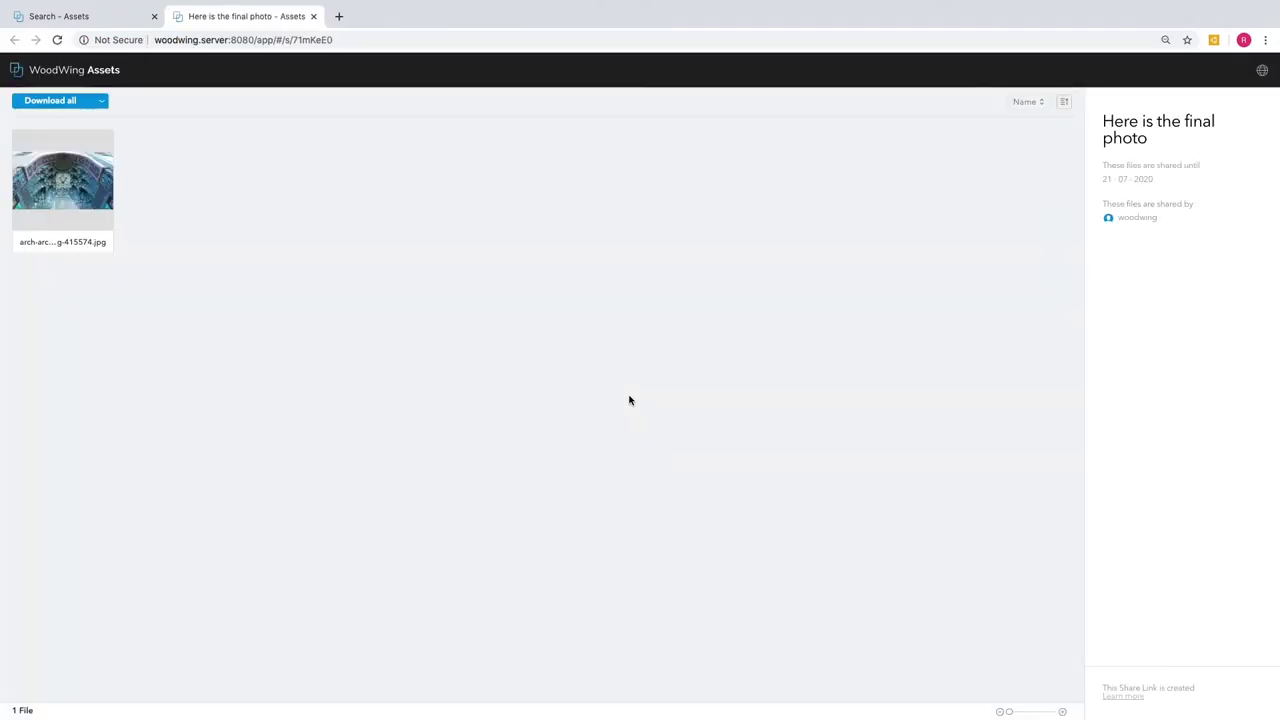
left_click(69, 197)
left_click(101, 100)
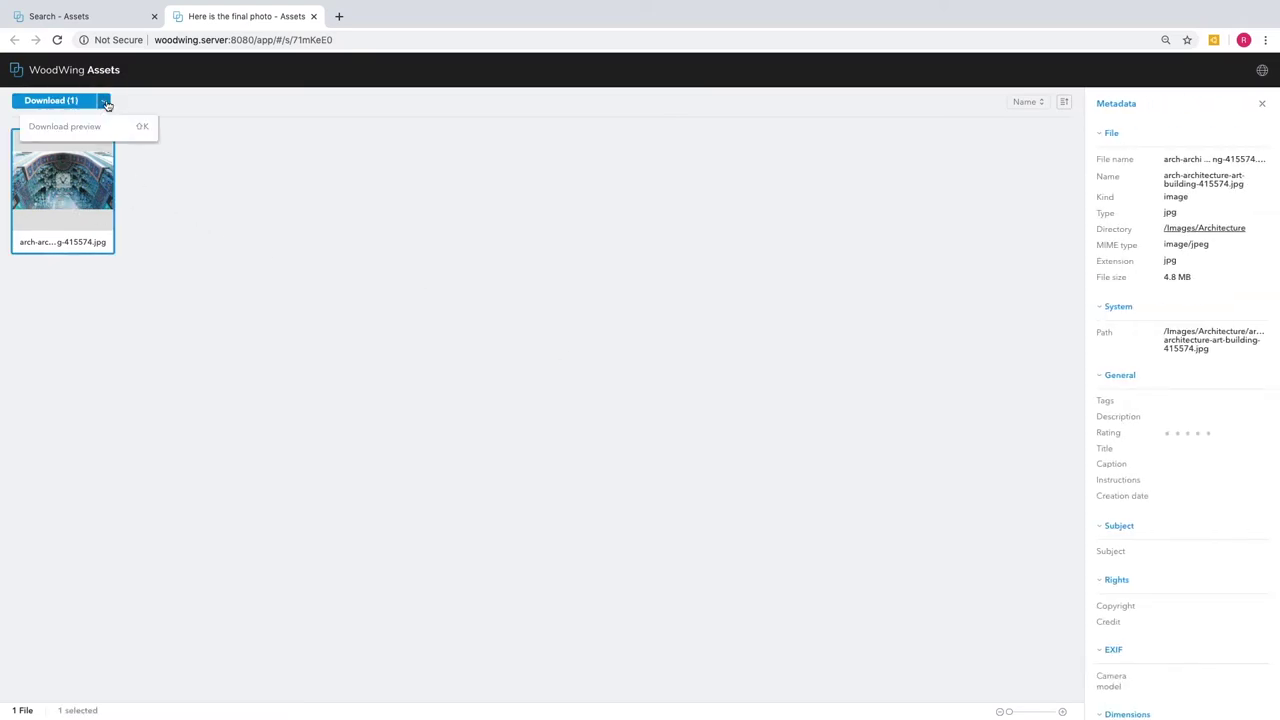
left_click(104, 101)
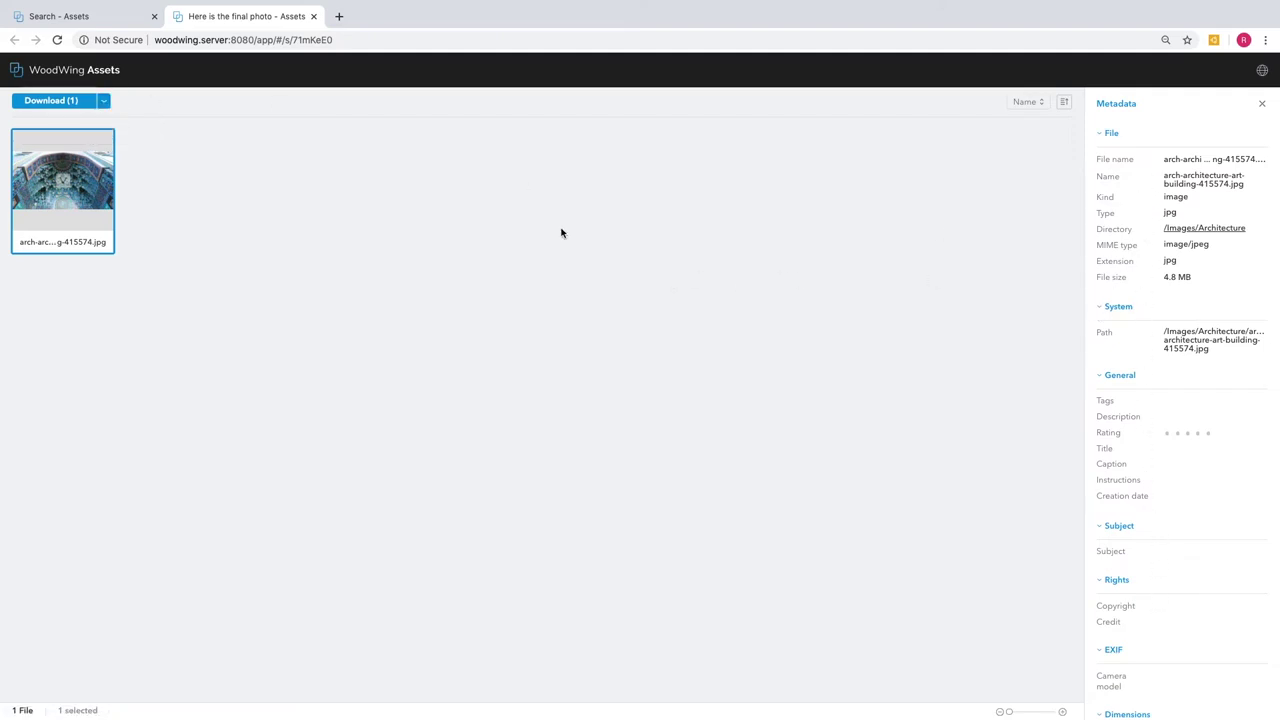
- View the watermark on the shared arch image in full preview and close the shared page
double_click(101, 172)
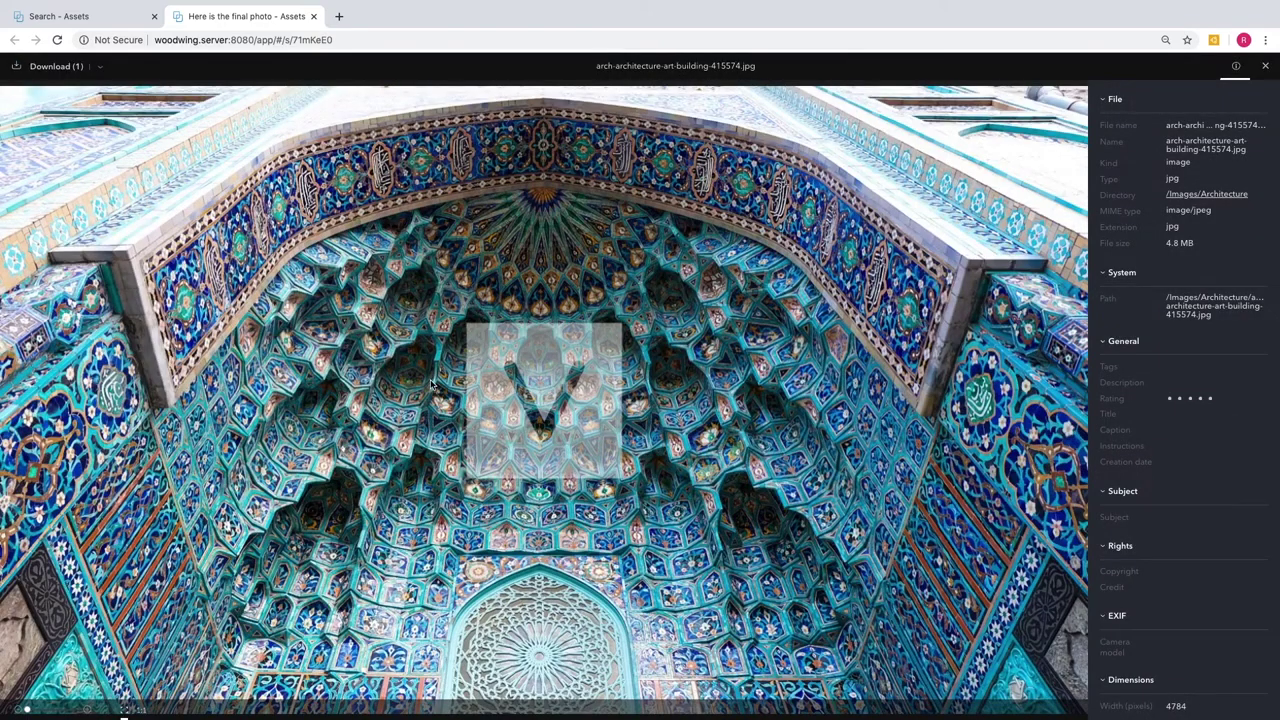
key("Escape")
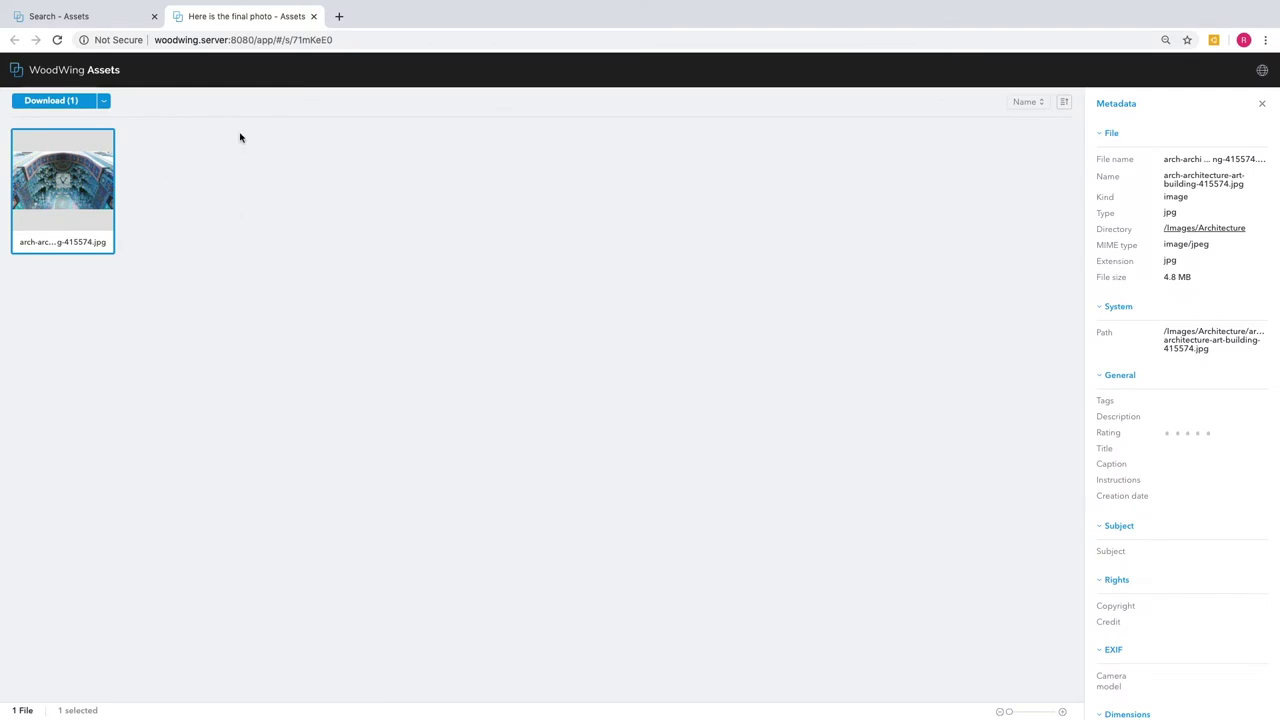
left_click(313, 17)
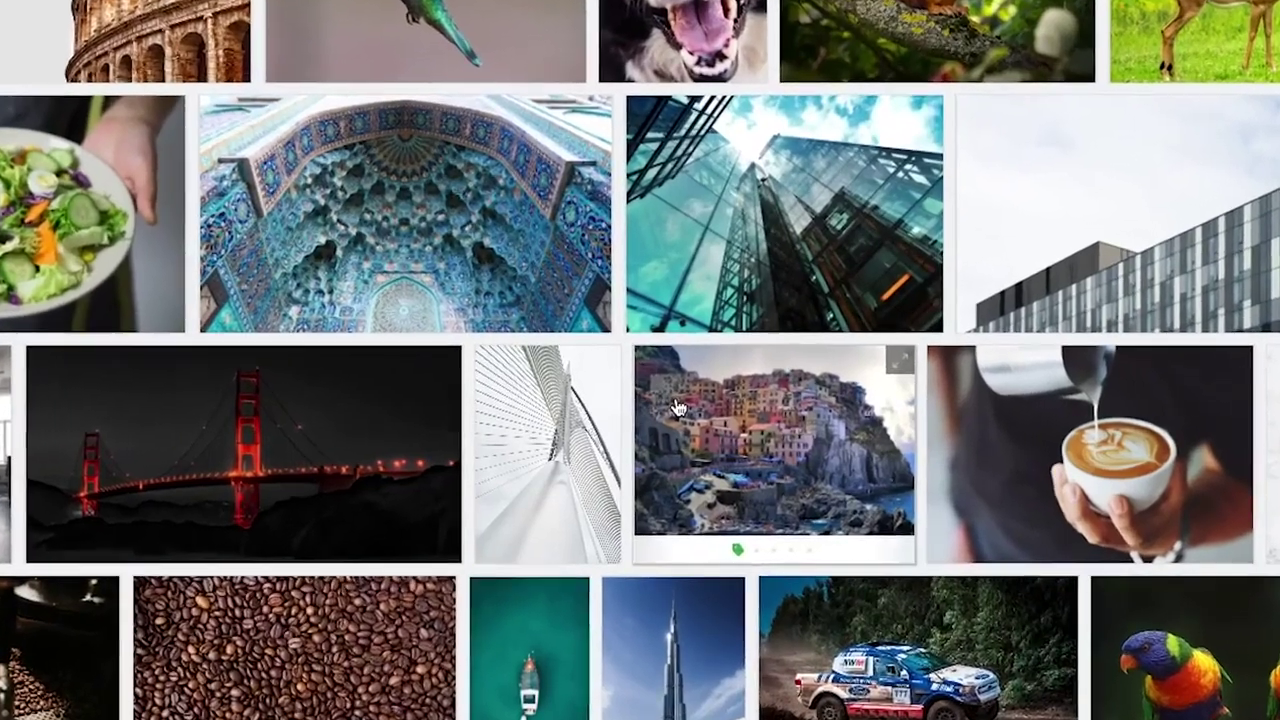
scroll(690, 400, "down", 6)
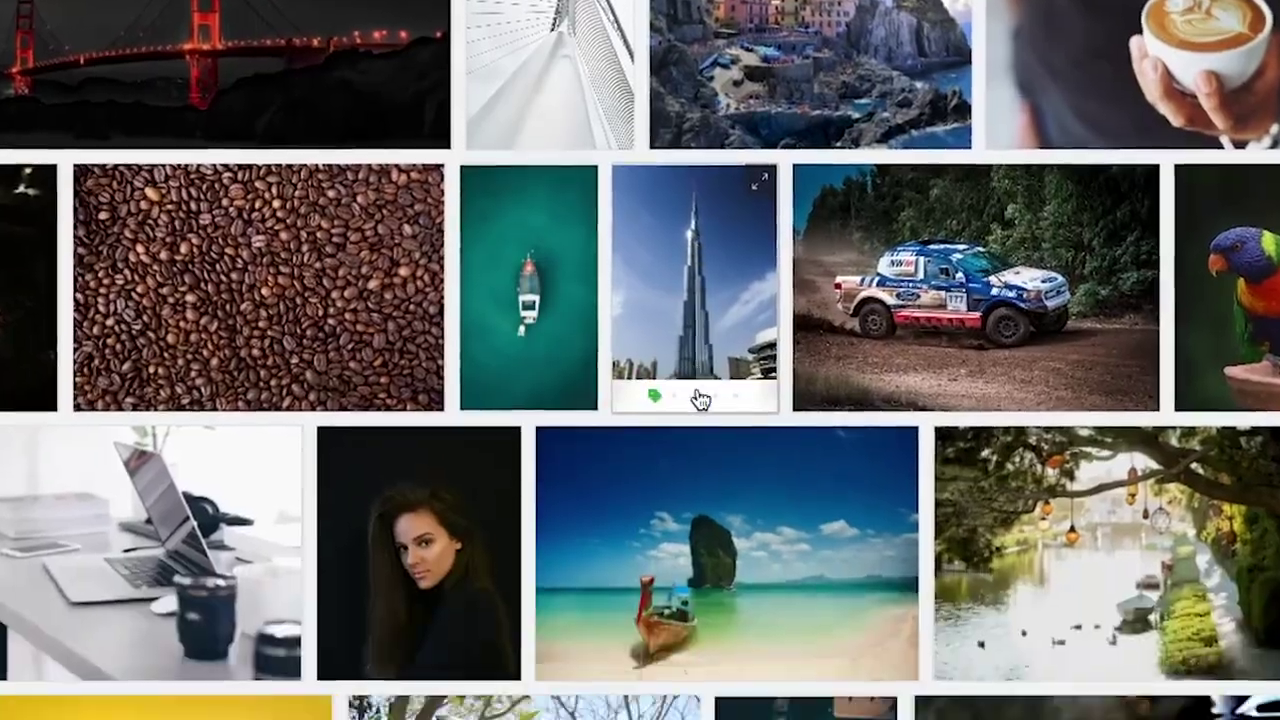
scroll(705, 397, "down", 5)
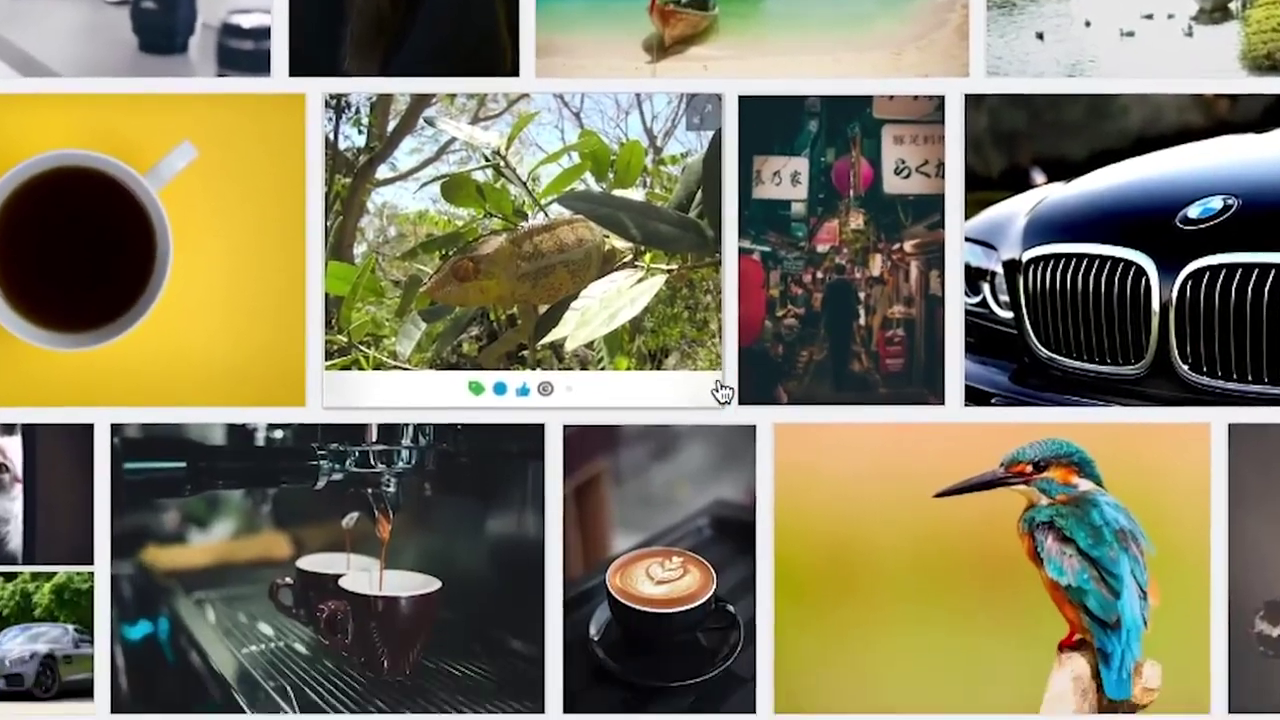
scroll(728, 388, "down", 1)
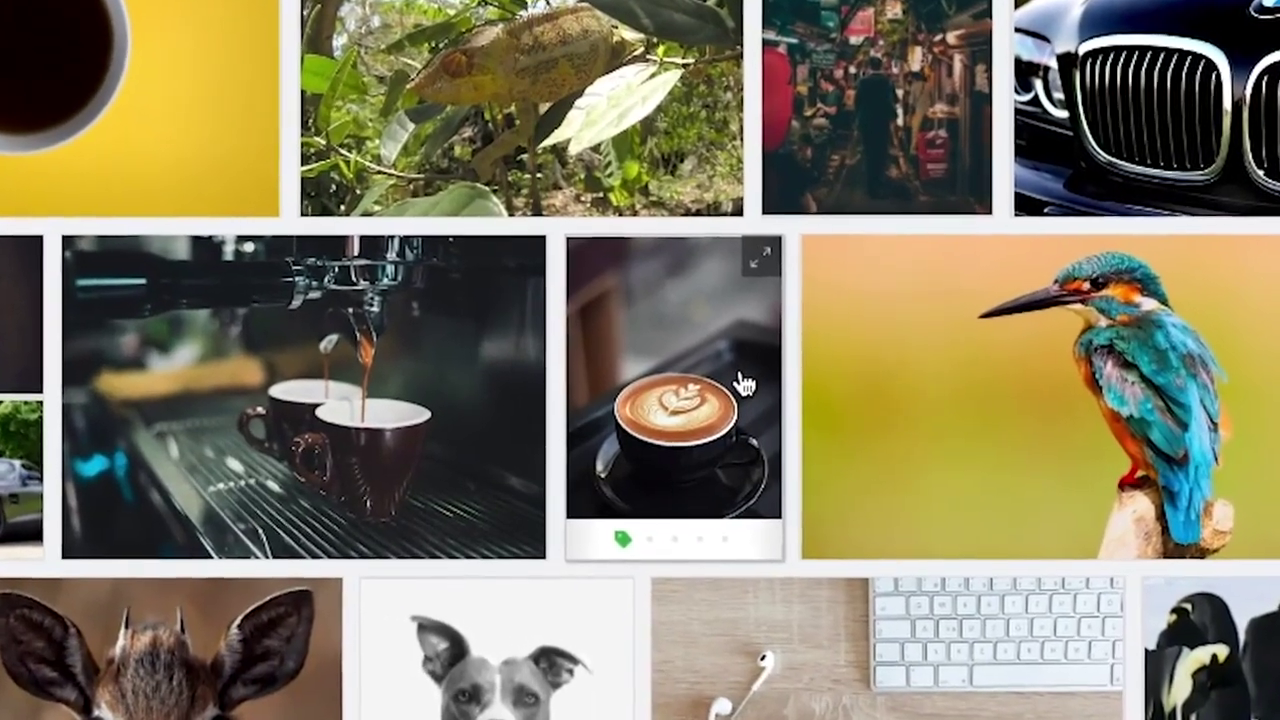